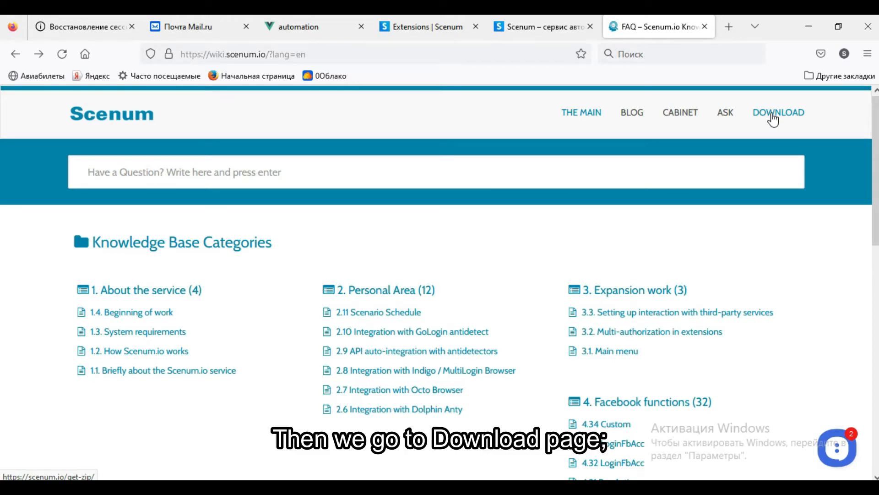
- Open the Scenum Download page and review the fields of the zip-extension request form down to the file type selection
{"action": "left_click", "coordinate": [773, 118]}
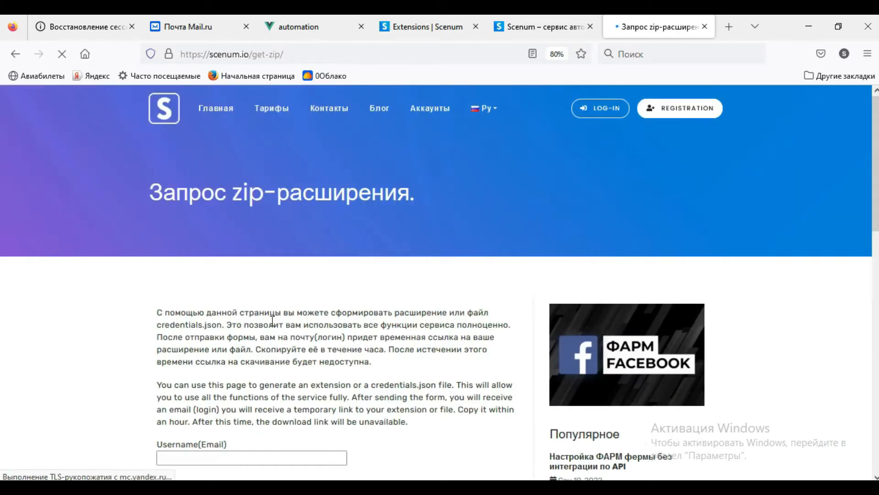
{"action": "scroll", "coordinate": [273, 320], "scroll_direction": "down", "scroll_amount": 3}
{"action": "left_click", "coordinate": [172, 294]}
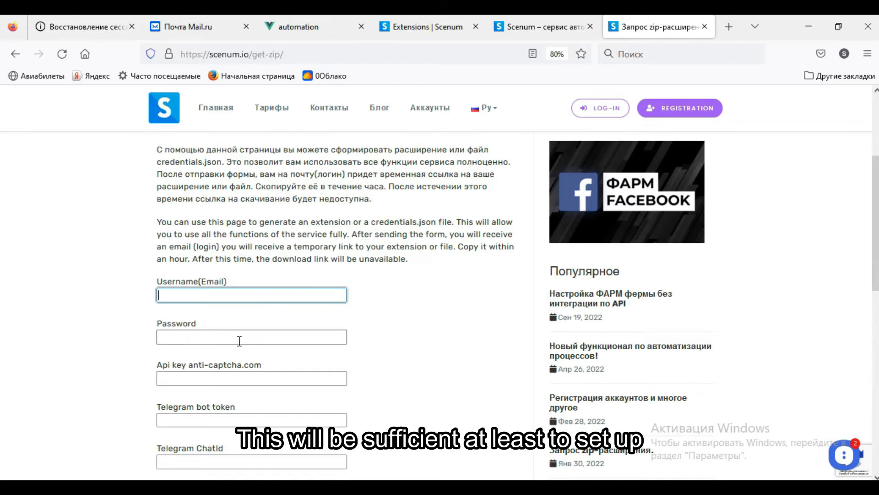
{"action": "scroll", "coordinate": [381, 332], "scroll_direction": "down", "scroll_amount": 5}
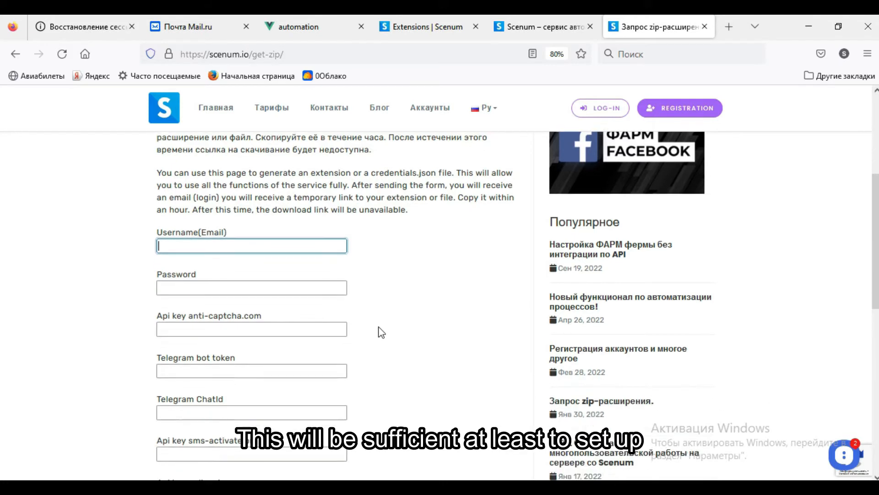
{"action": "scroll", "coordinate": [381, 332], "scroll_direction": "down", "scroll_amount": 1}
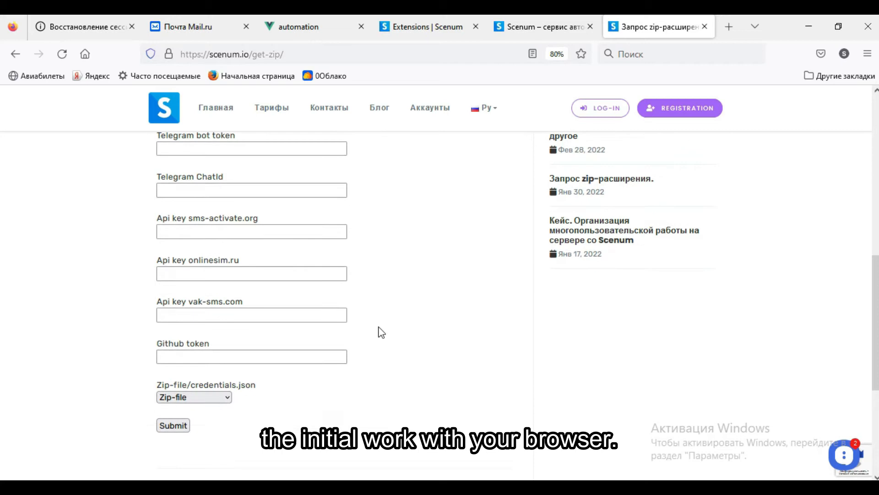
{"action": "scroll", "coordinate": [381, 332], "scroll_direction": "up", "scroll_amount": 4}
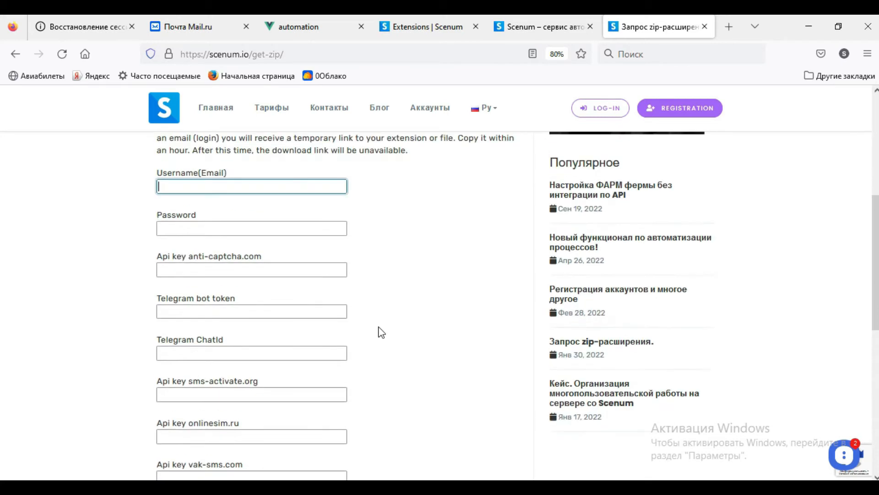
{"action": "scroll", "coordinate": [381, 332], "scroll_direction": "down", "scroll_amount": 5}
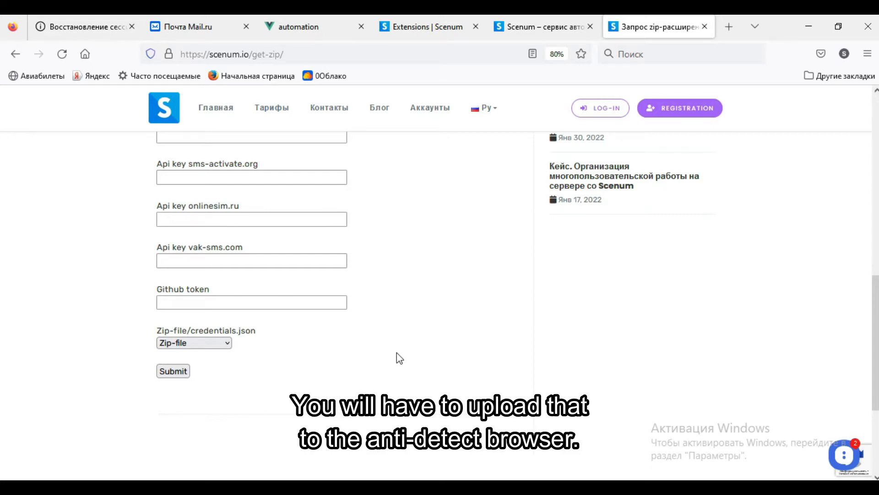
{"action": "scroll", "coordinate": [397, 358], "scroll_direction": "up", "scroll_amount": 10}
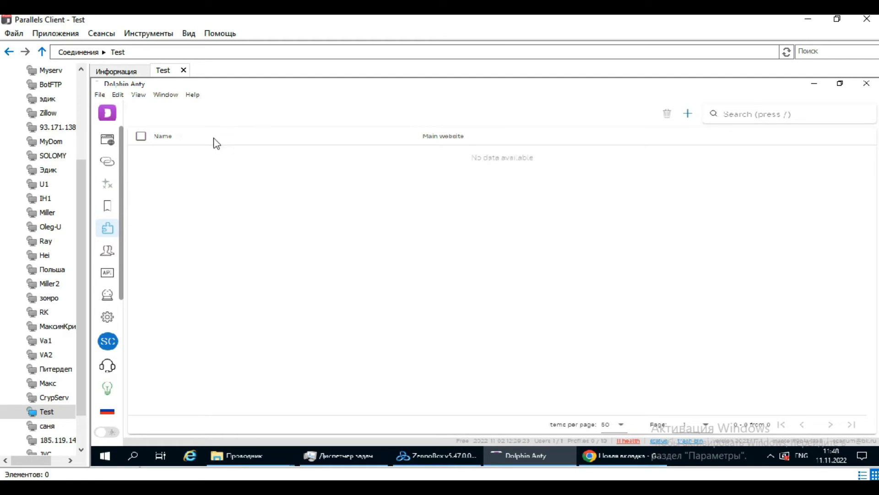
- In Dolphin Anty, start a new extension, enter Scenum as the Chrome Web Store URL and share it with the entire team
{"action": "left_click", "coordinate": [689, 115]}
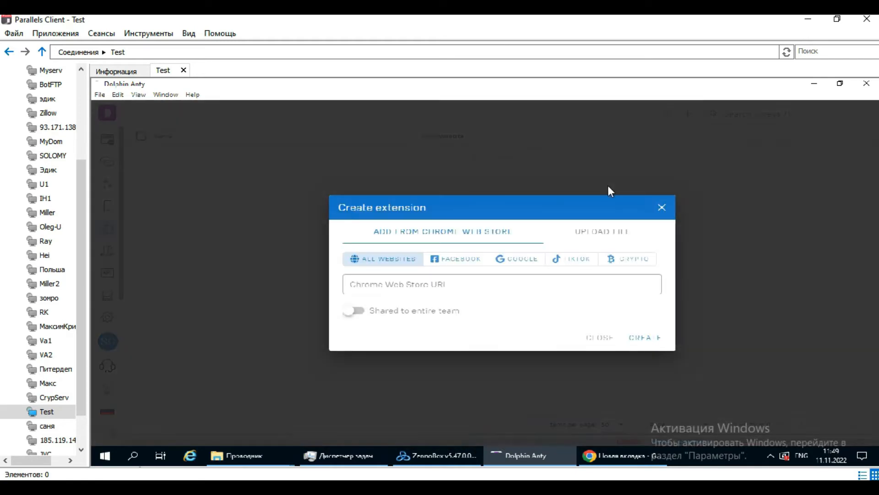
{"action": "left_click", "coordinate": [367, 284]}
{"action": "type", "text": "S"}
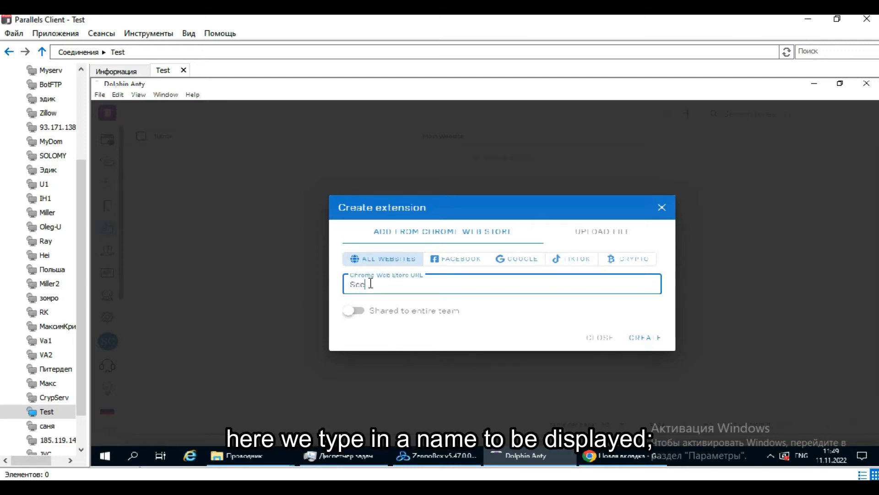
{"action": "type", "text": "cenum"}
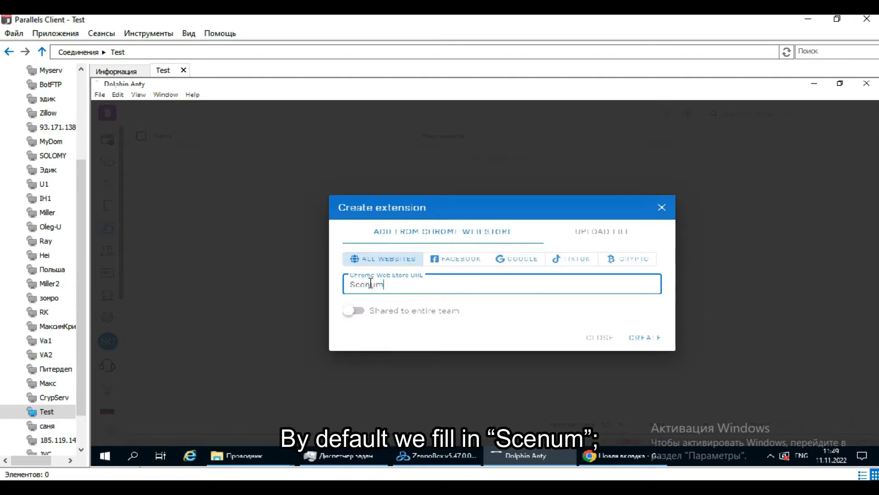
{"action": "left_click", "coordinate": [353, 312]}
- Switch the new extension to file upload, name it Scenum, attach scenum (4).zip and create it
{"action": "left_click", "coordinate": [612, 234]}
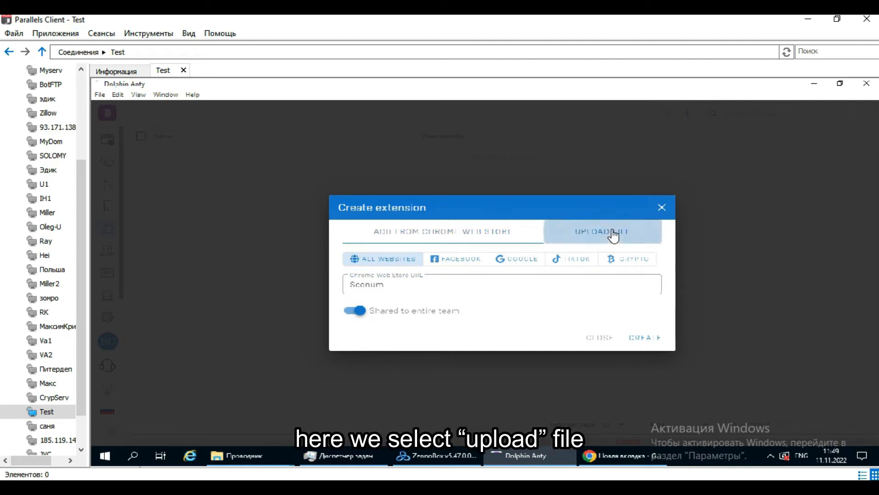
{"action": "left_click", "coordinate": [425, 274]}
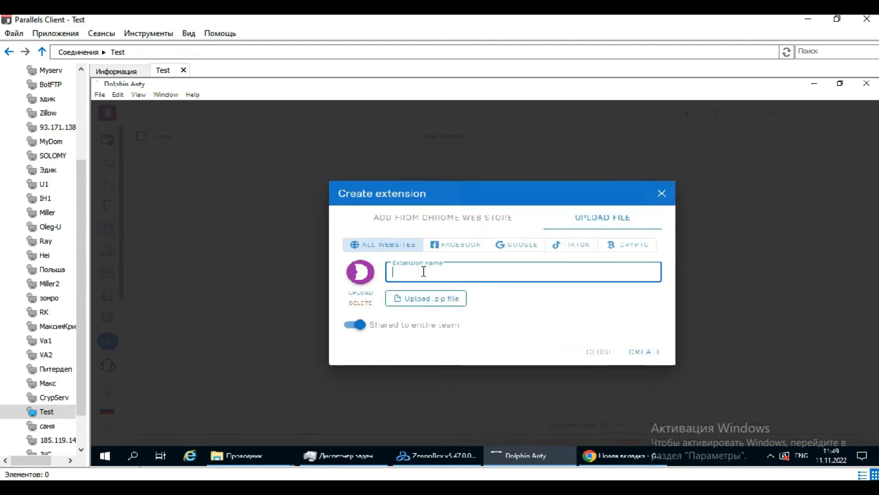
{"action": "type", "text": "Scenum"}
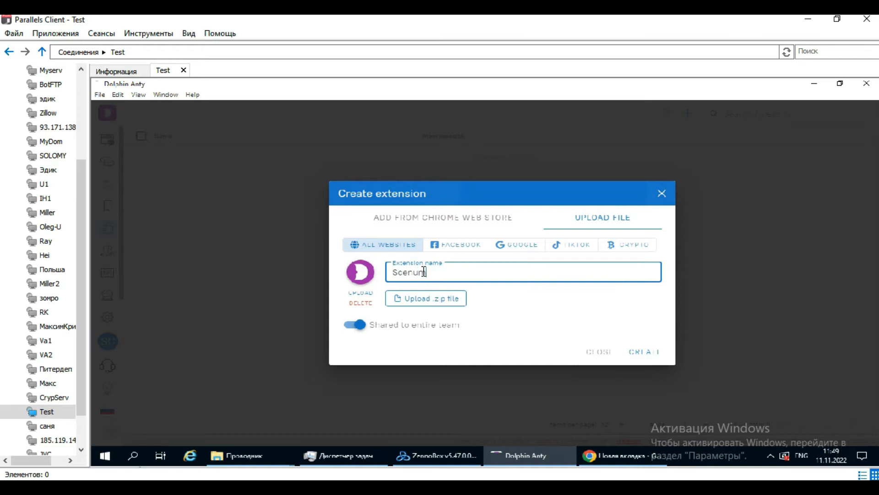
{"action": "left_click", "coordinate": [430, 300]}
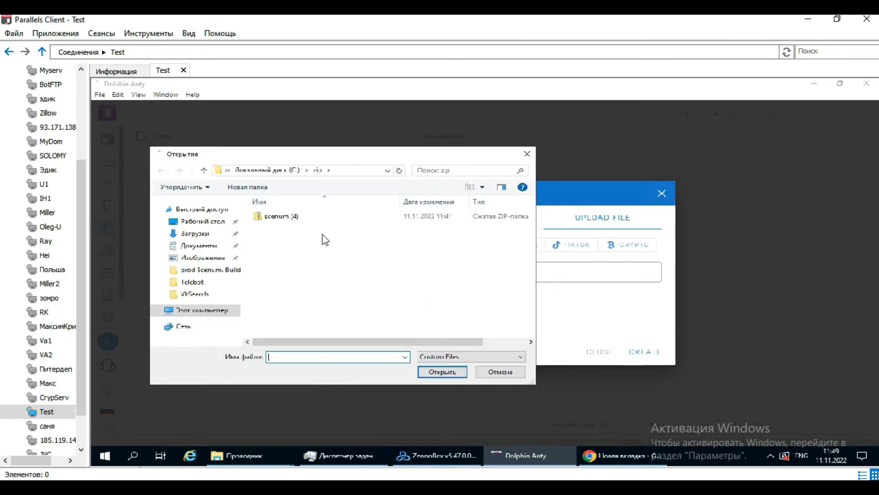
{"action": "left_click", "coordinate": [278, 218]}
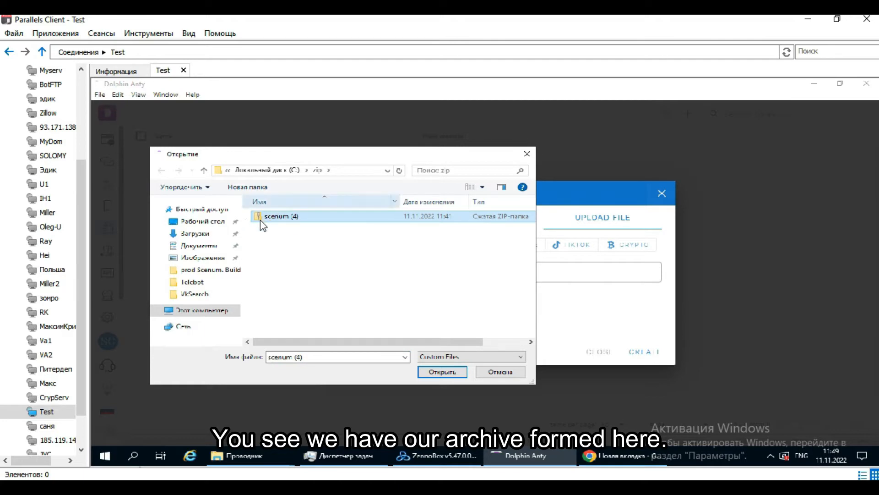
{"action": "left_click", "coordinate": [443, 371]}
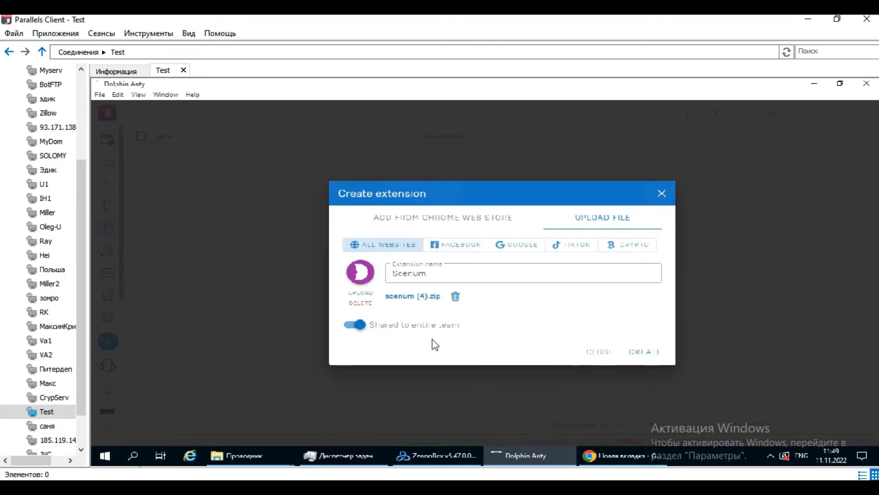
{"action": "left_click", "coordinate": [647, 356]}
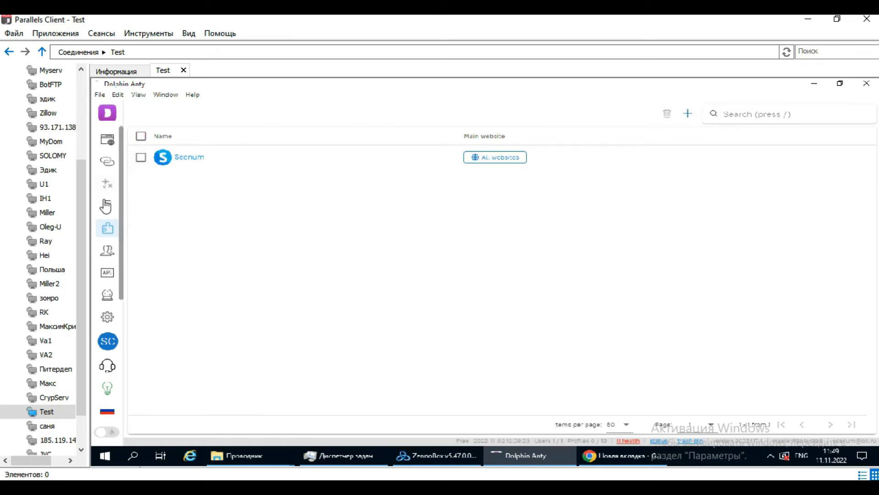
- Create a Windows browser profile named 1 without a proxy
{"action": "left_click", "coordinate": [107, 142]}
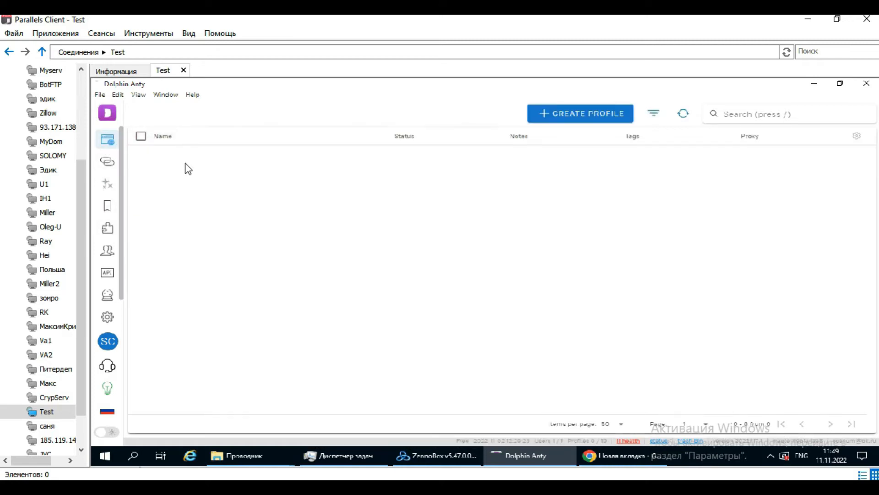
{"action": "left_click", "coordinate": [572, 118]}
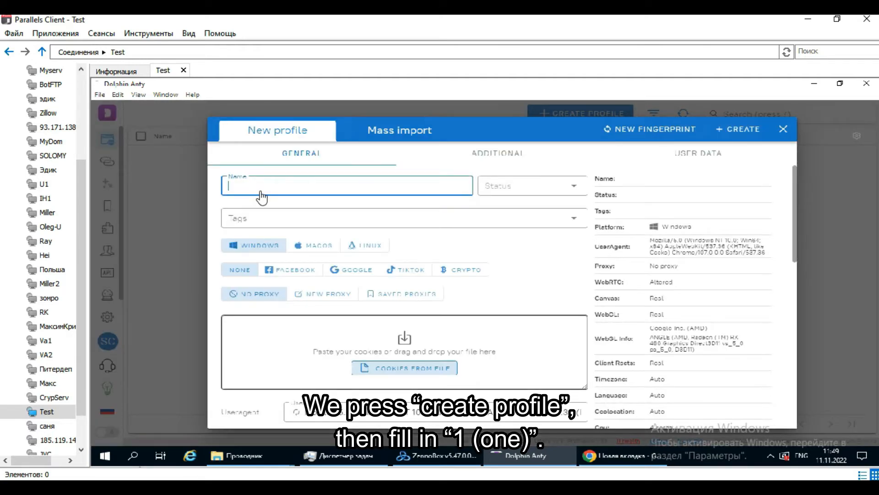
{"action": "type", "text": "1"}
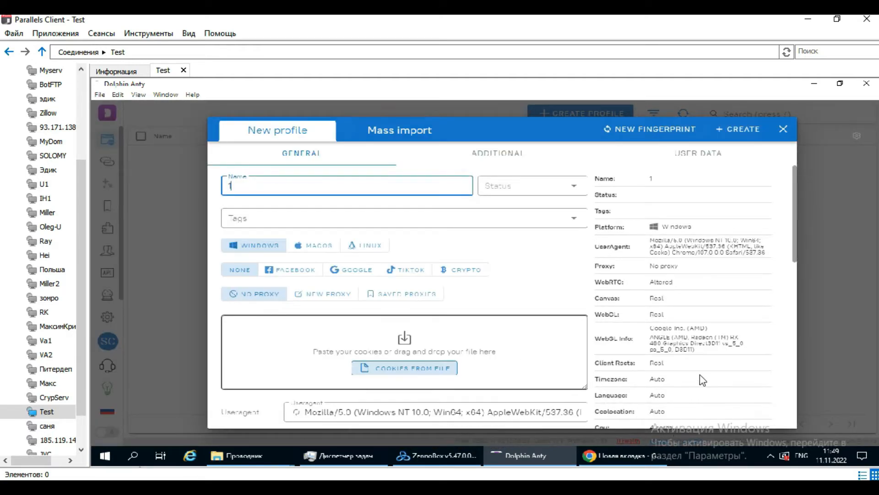
{"action": "scroll", "coordinate": [700, 374], "scroll_direction": "down", "scroll_amount": 10}
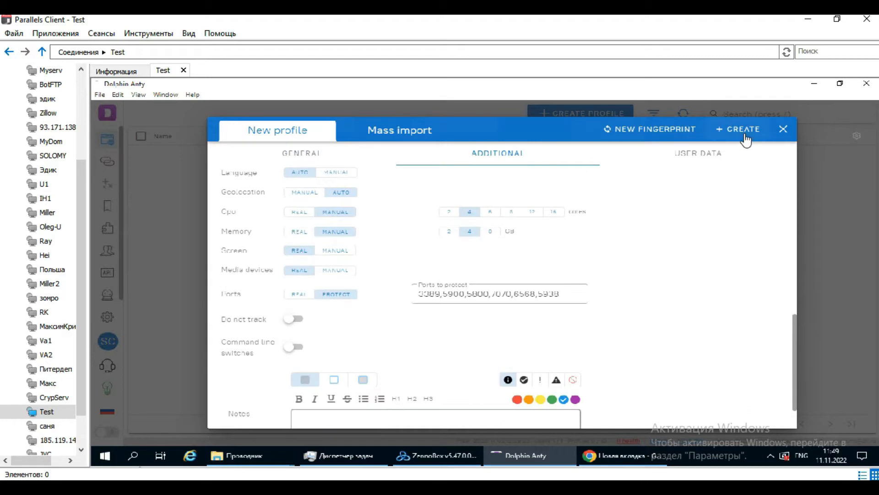
{"action": "left_click", "coordinate": [745, 135]}
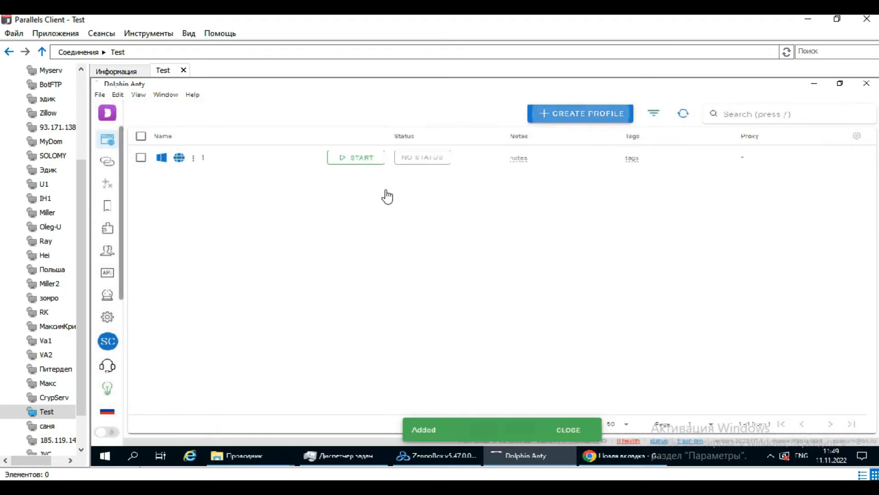
- Create another browser profile named 2, keeping the default settings
{"action": "left_click", "coordinate": [580, 113]}
{"action": "left_click", "coordinate": [272, 190]}
{"action": "type", "text": "2"}
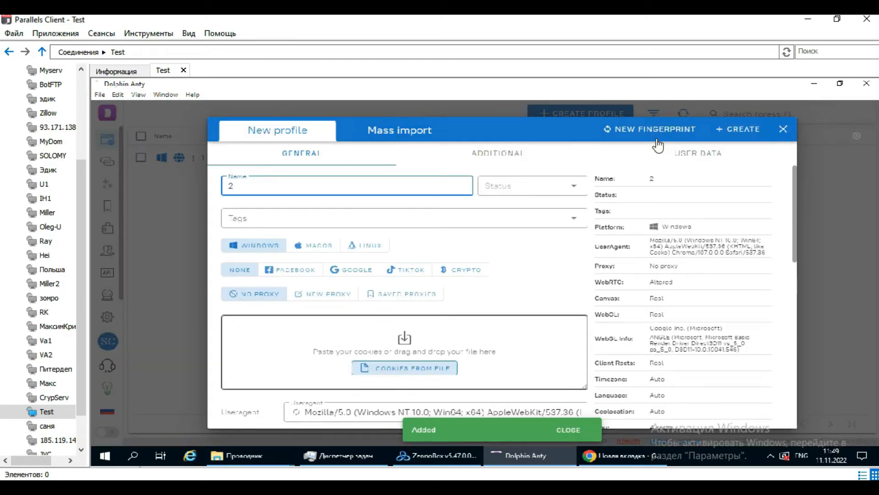
{"action": "left_click", "coordinate": [738, 128]}
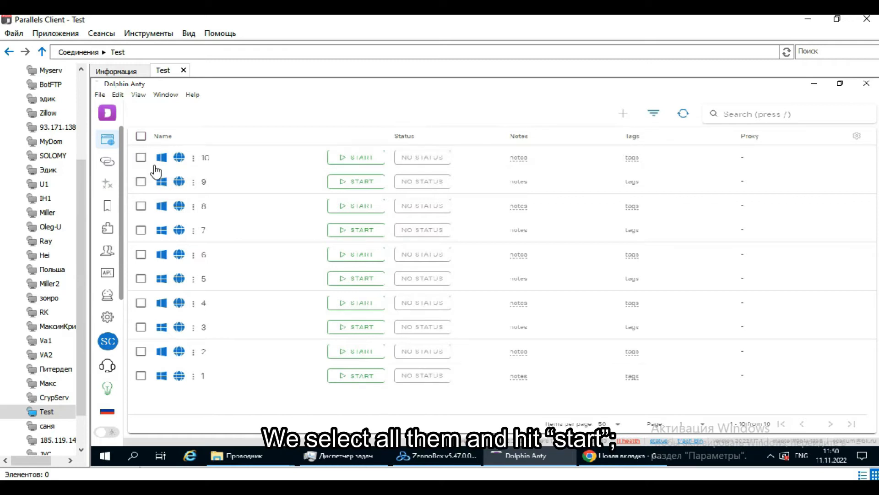
- Select all ten browser profiles and start them together
{"action": "left_click", "coordinate": [140, 136]}
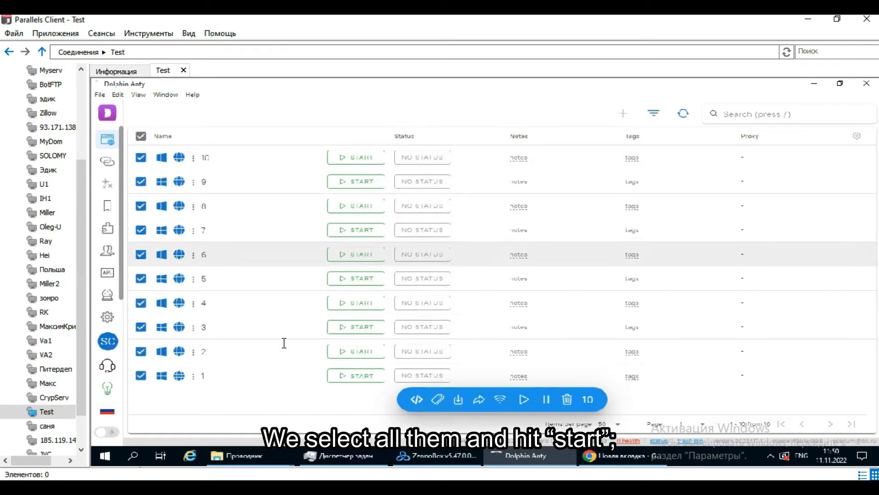
{"action": "left_click", "coordinate": [524, 399]}
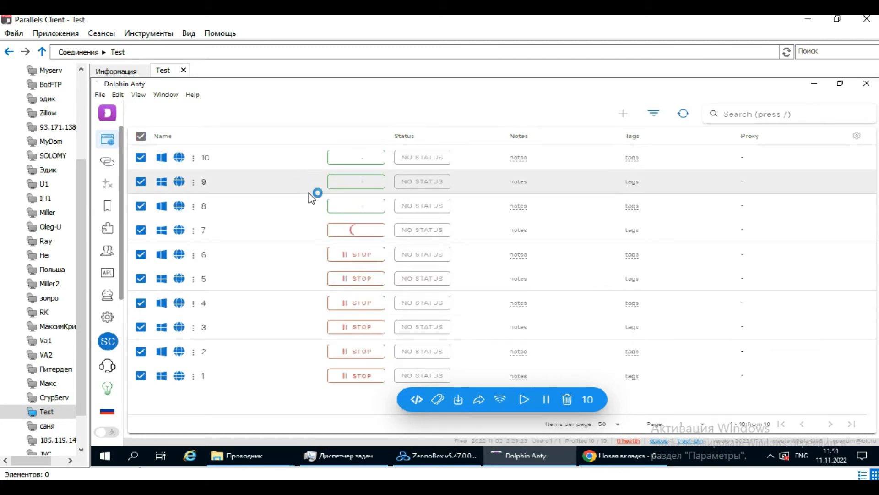
{"action": "mouse_move", "coordinate": [527, 455]}
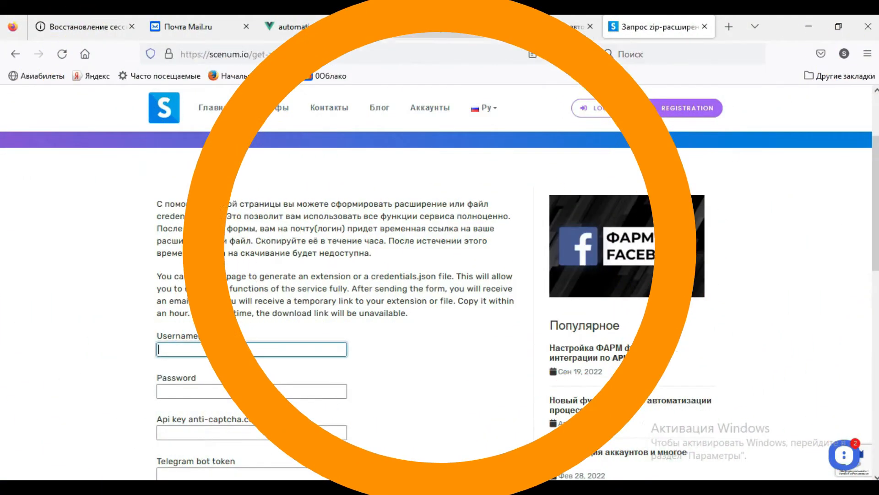
- Switch to the Scenum cabinet in Firefox, refresh the Extensions list until all started profiles are loaded, and toggle the selection of all rows
{"action": "left_click", "coordinate": [431, 27]}
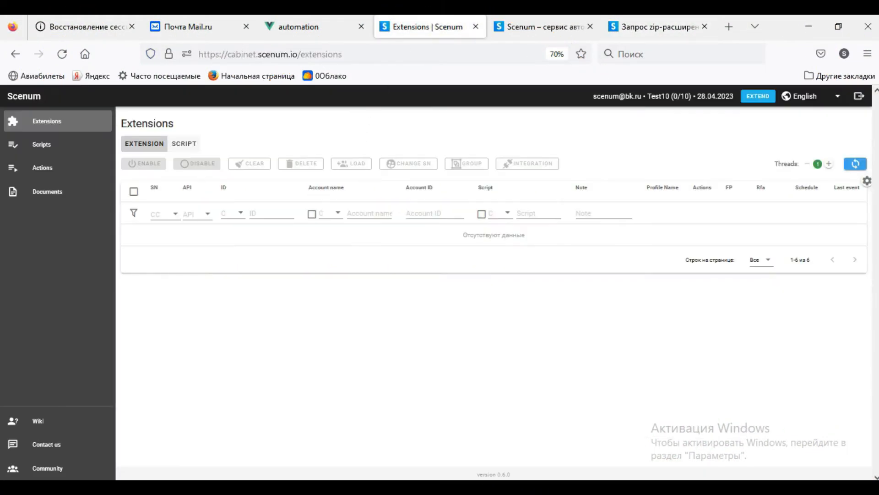
{"action": "left_click", "coordinate": [852, 164]}
{"action": "left_click", "coordinate": [857, 165]}
{"action": "left_click", "coordinate": [857, 166]}
{"action": "left_click", "coordinate": [855, 166]}
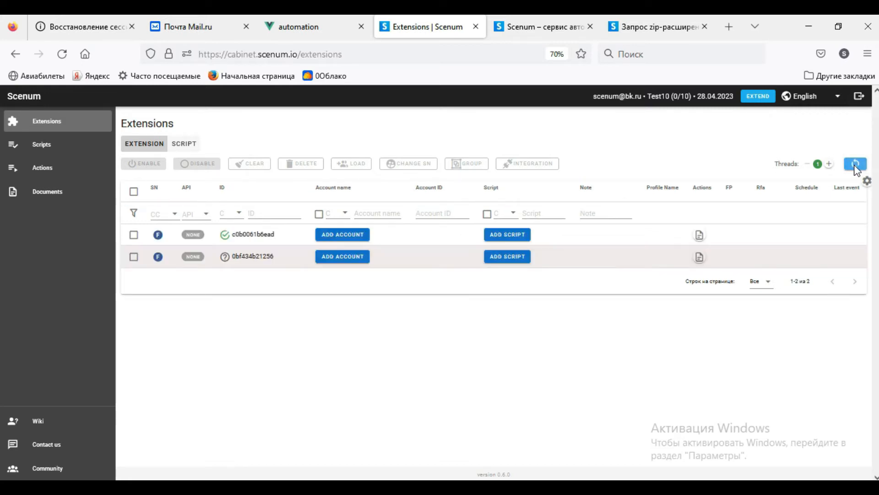
{"action": "left_click", "coordinate": [855, 166]}
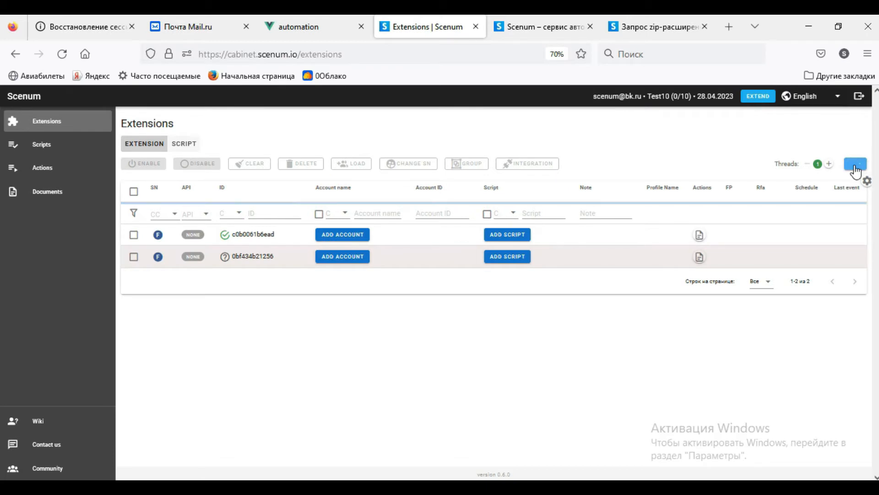
{"action": "left_click", "coordinate": [855, 168]}
{"action": "left_click", "coordinate": [856, 166]}
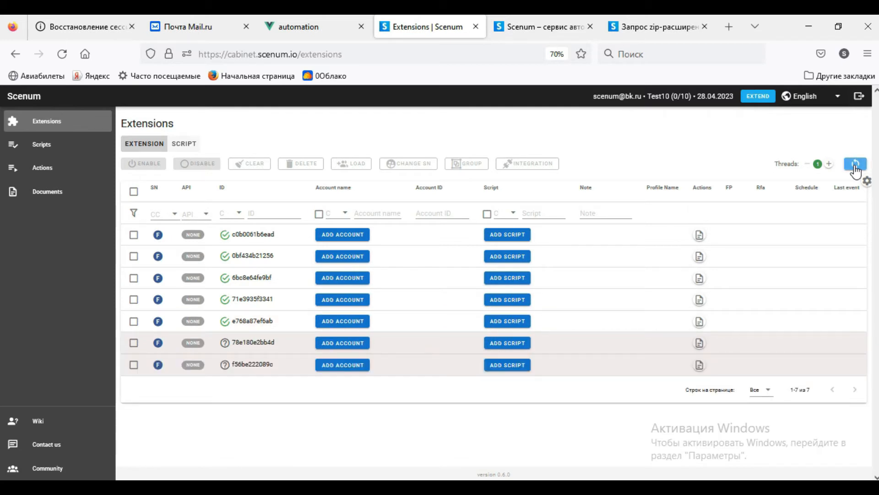
{"action": "left_click", "coordinate": [855, 166]}
{"action": "left_click", "coordinate": [855, 166]}
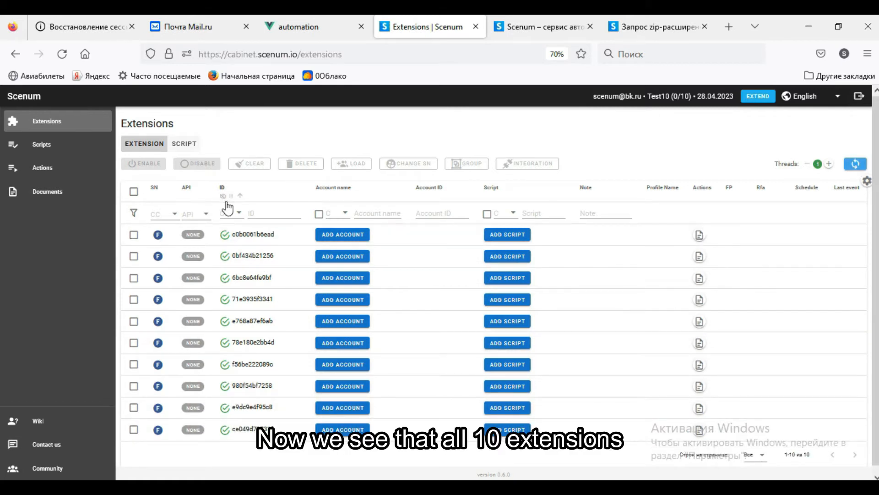
{"action": "left_click", "coordinate": [133, 191]}
{"action": "left_click", "coordinate": [133, 192]}
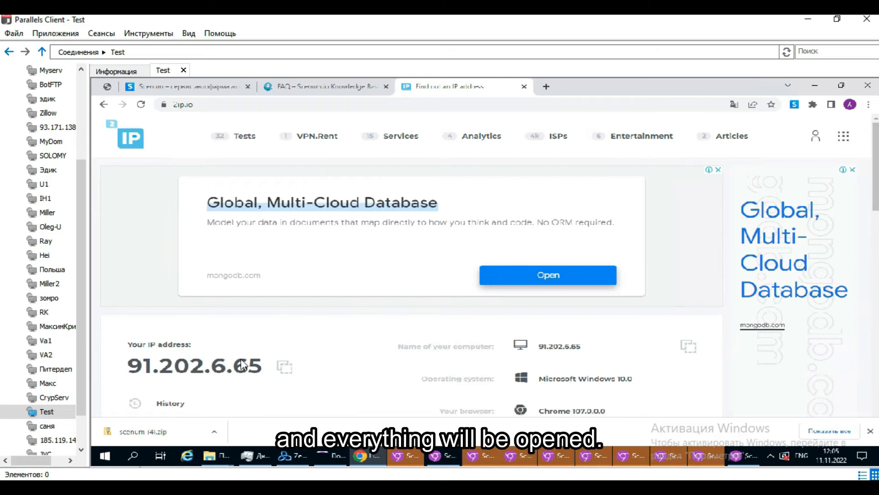
- Open a cmd command prompt on the remote server and start powershell in it
{"action": "right_click", "coordinate": [102, 458]}
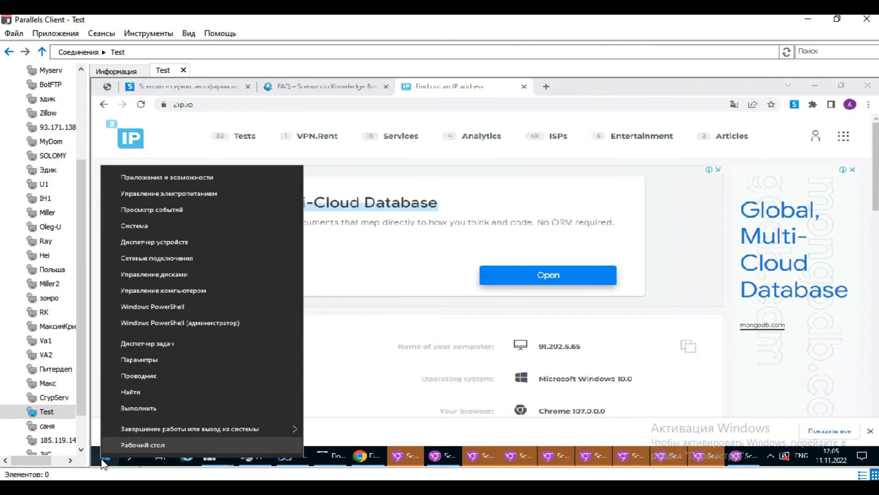
{"action": "left_click", "coordinate": [138, 408]}
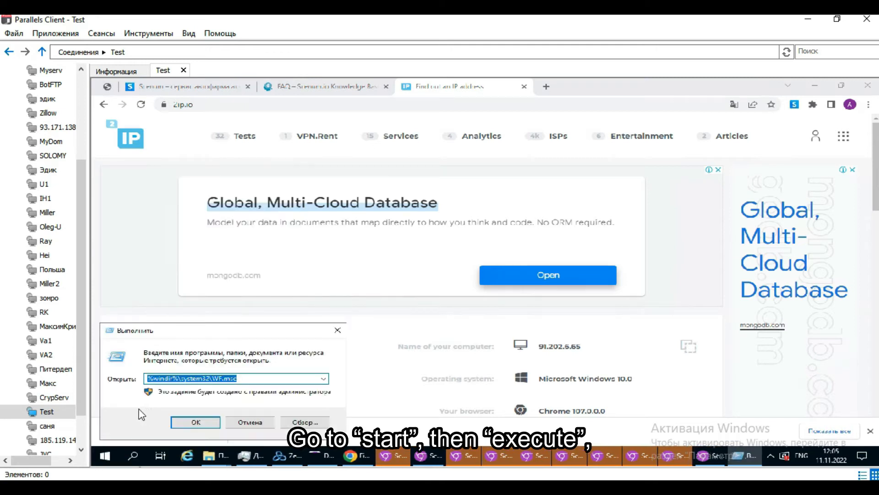
{"action": "type", "text": "wf.msc"}
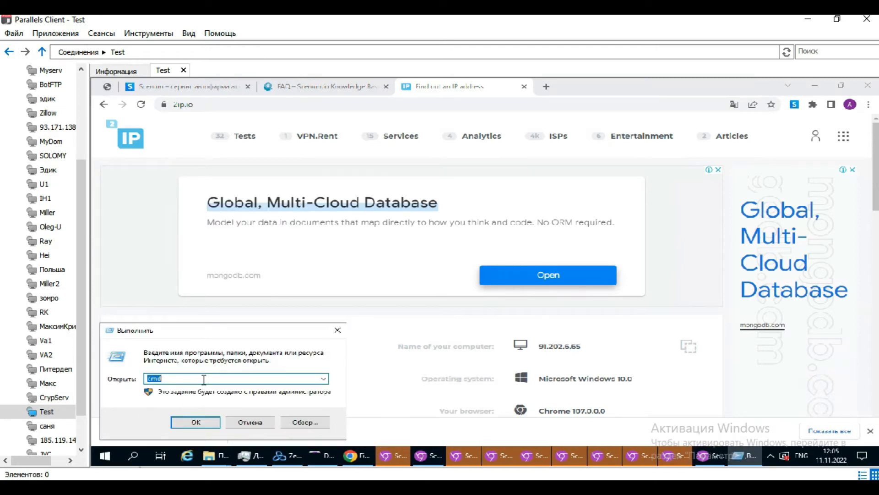
{"action": "left_click", "coordinate": [197, 421]}
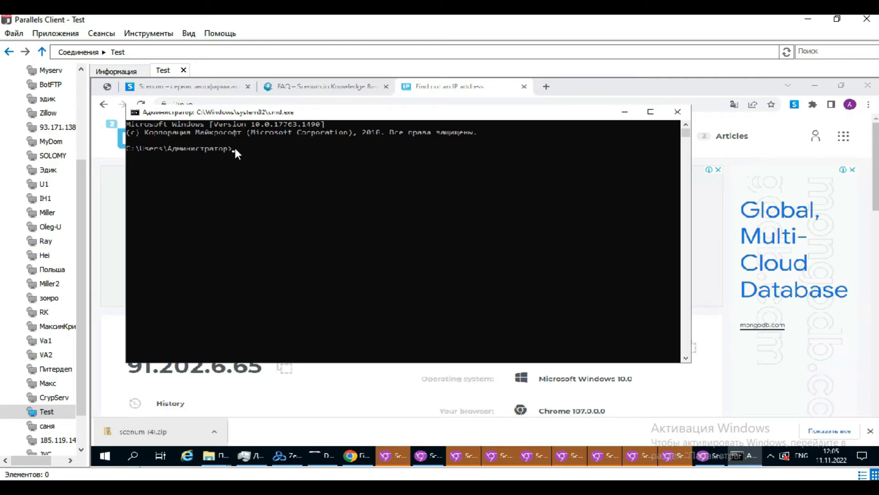
{"action": "type", "text": "powershell"}
{"action": "key", "text": "Return"}
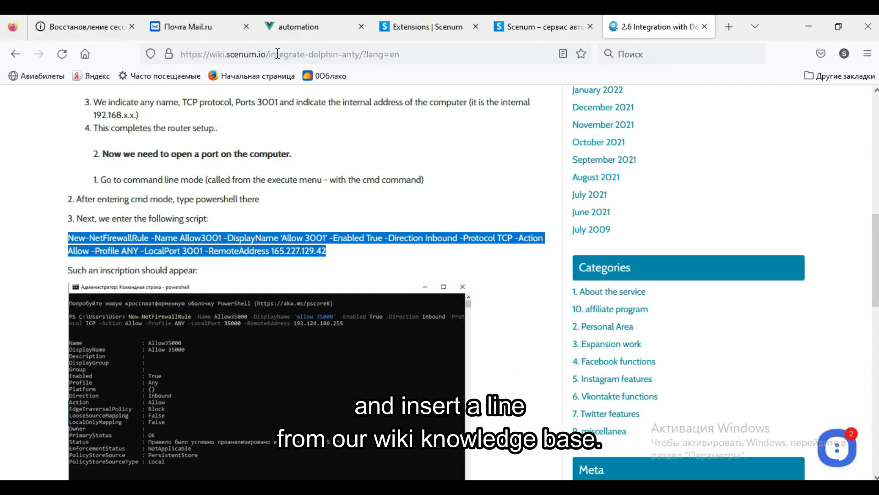
- Copy the New-NetFirewallRule script from the Scenum wiki, run it in PowerShell to allow inbound TCP port 3001 from 165.227.129.42, and close the console
{"action": "right_click", "coordinate": [286, 241]}
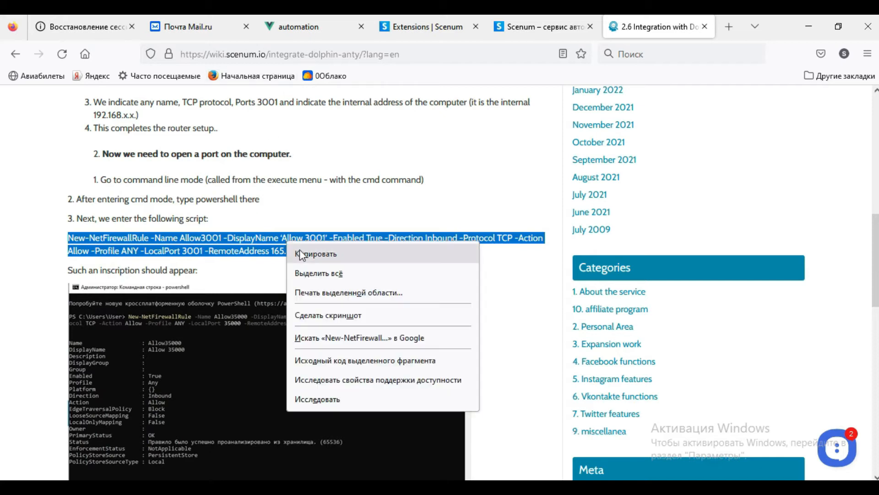
{"action": "left_click", "coordinate": [303, 253]}
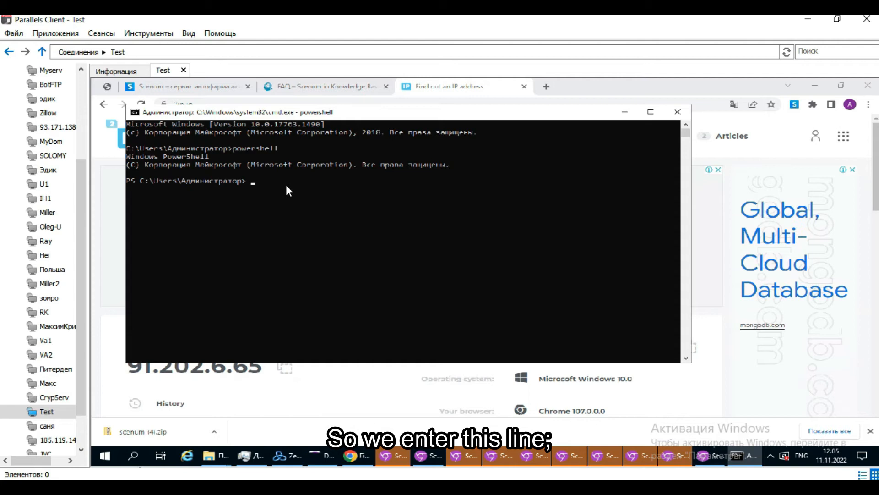
{"action": "type", "text": "New-NetFirewallRule -Name Allow3001 -DisplayName 'Allow 3001' -Enabled True -Direction Inbound -Protocol TCP -Action Allow -Profile ANY -LocalPort 3001 -RemoteAddress 165.227.129.42"}
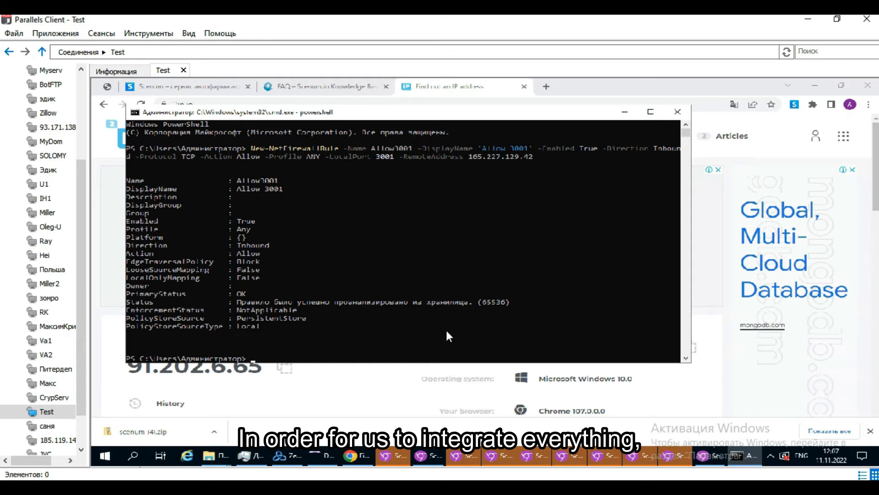
{"action": "left_click", "coordinate": [678, 114]}
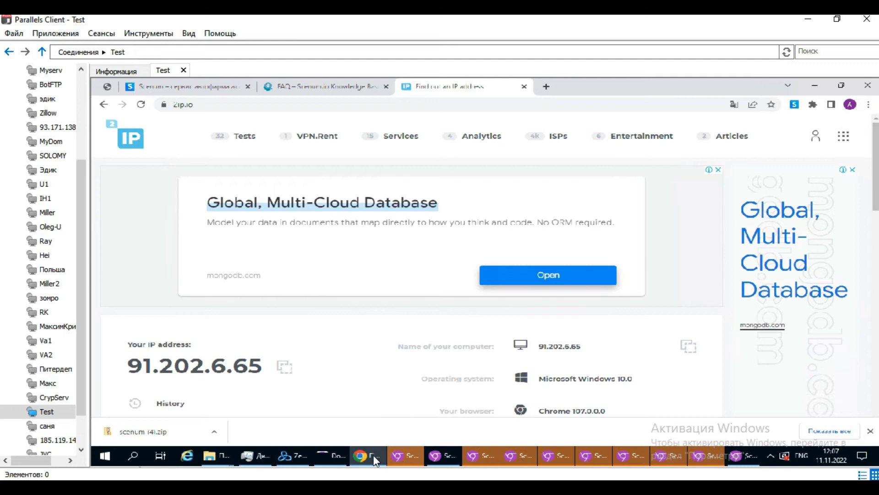
- Stop all ten profiles in Dolphin Anty, and refresh the Extensions list in the Scenum cabinet in Firefox
{"action": "left_click", "coordinate": [329, 454]}
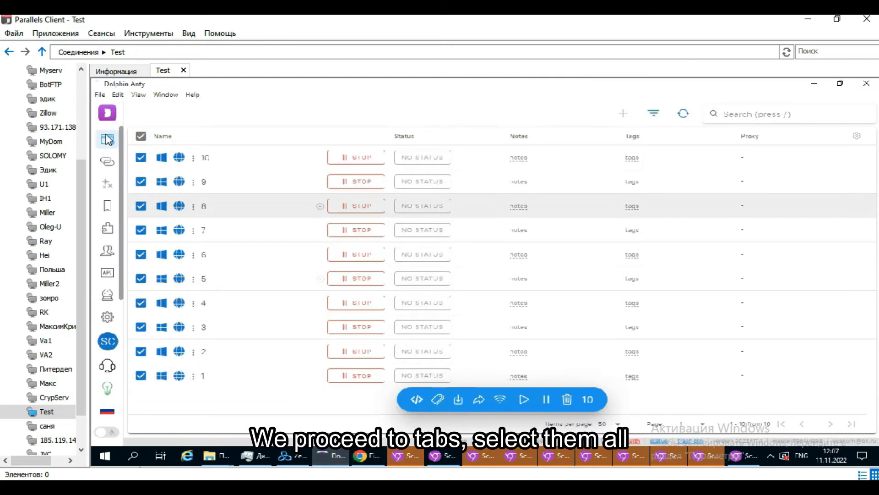
{"action": "left_click", "coordinate": [546, 399]}
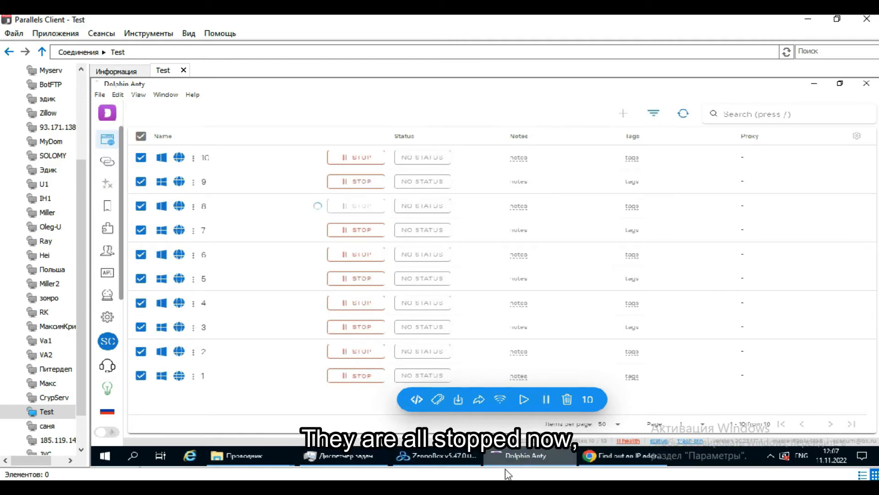
{"action": "left_click", "coordinate": [498, 485]}
{"action": "left_click", "coordinate": [416, 27]}
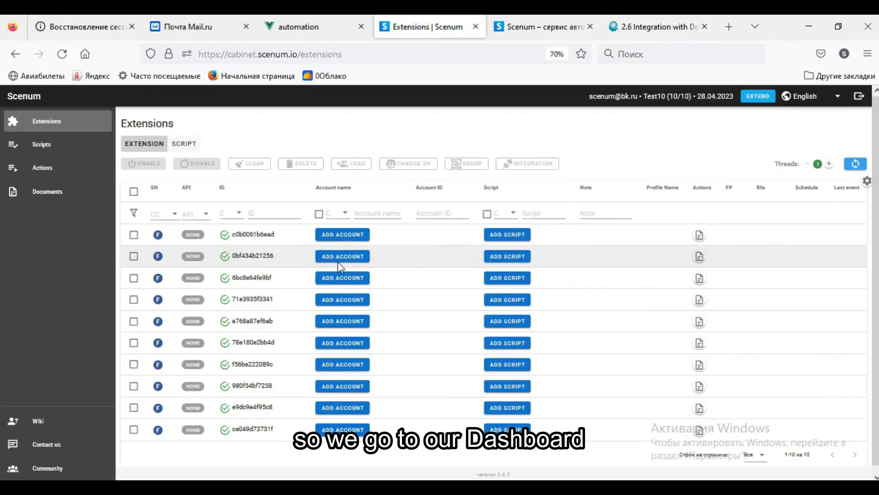
{"action": "left_click", "coordinate": [856, 166]}
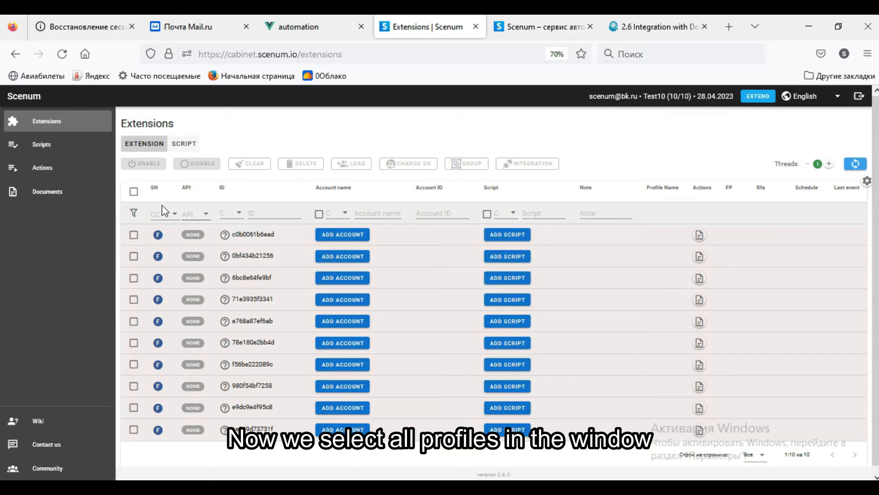
- Select all extensions and choose DA as the browser in their integration configuration
{"action": "left_click", "coordinate": [133, 192]}
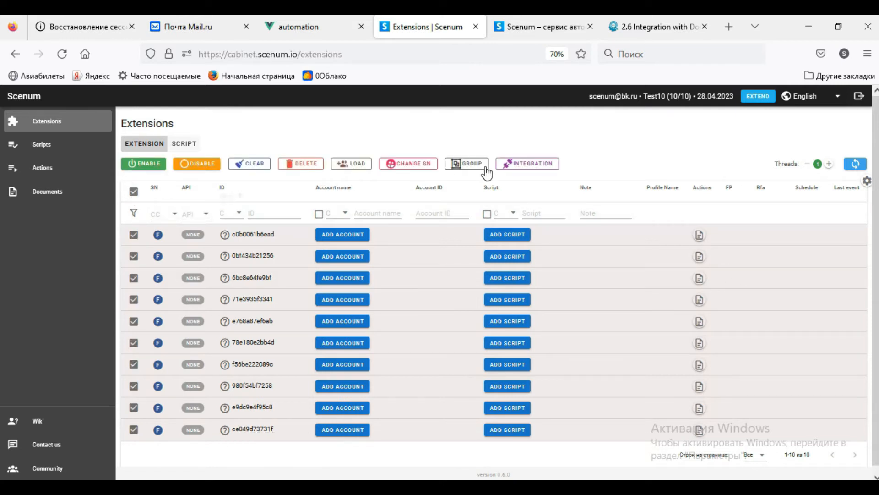
{"action": "left_click", "coordinate": [537, 165]}
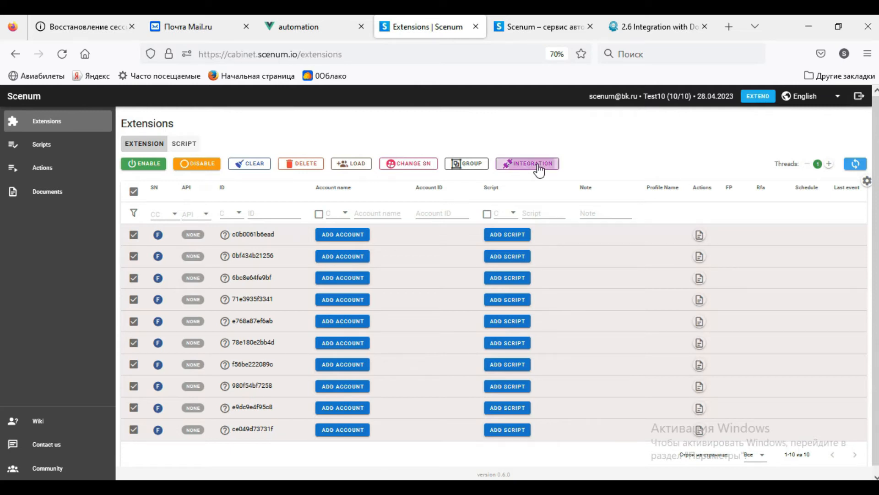
{"action": "left_click", "coordinate": [380, 280]}
{"action": "left_click", "coordinate": [383, 355]}
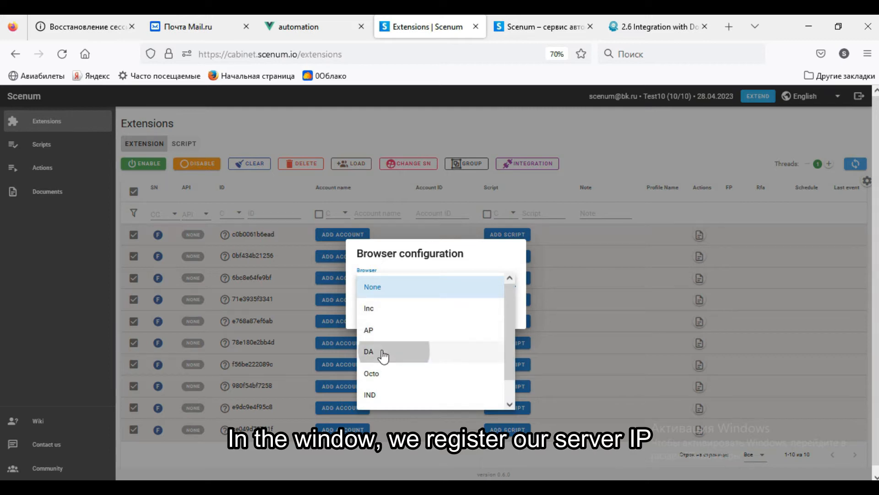
- Copy the server's IP address from the 2ip page, enter 91.202.6.65 as the Host with Port 3001, and save the configuration
{"action": "left_click", "coordinate": [378, 249]}
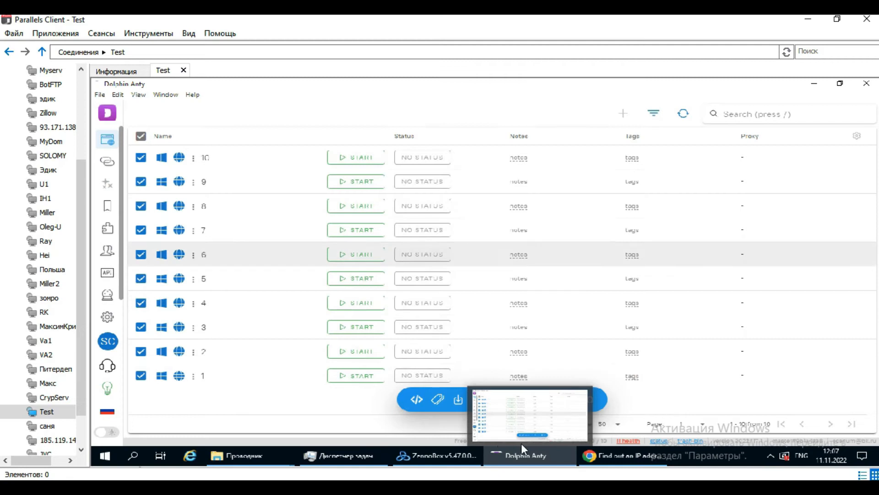
{"action": "left_click", "coordinate": [623, 455]}
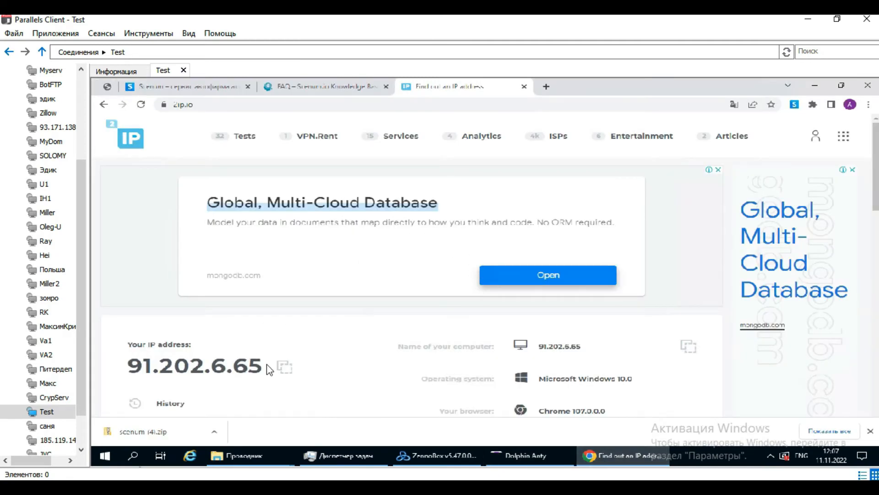
{"action": "left_click", "coordinate": [292, 371]}
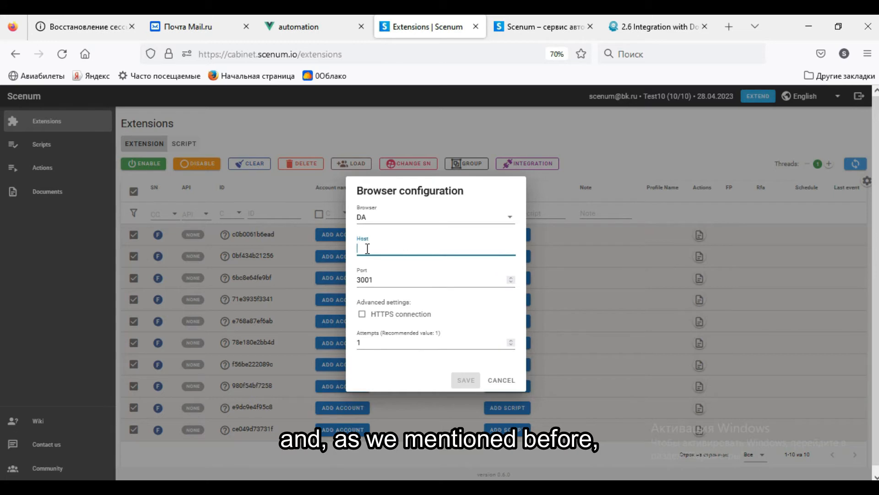
{"action": "right_click", "coordinate": [367, 249]}
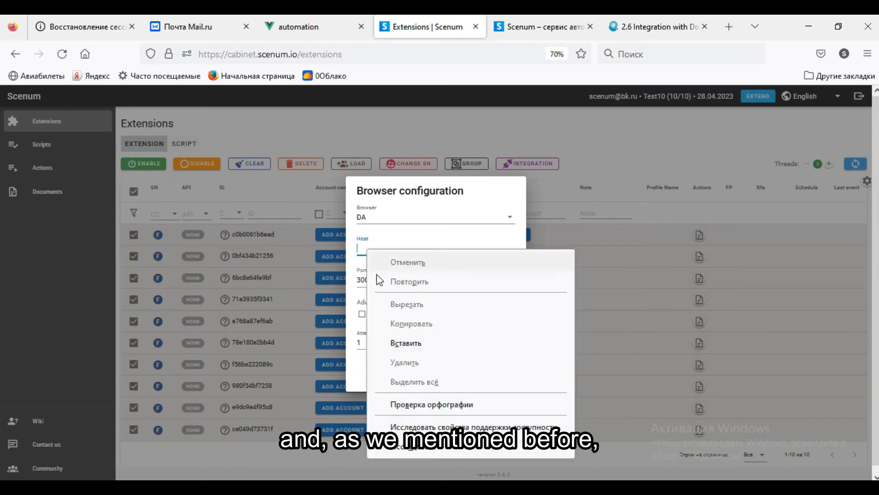
{"action": "left_click", "coordinate": [399, 338]}
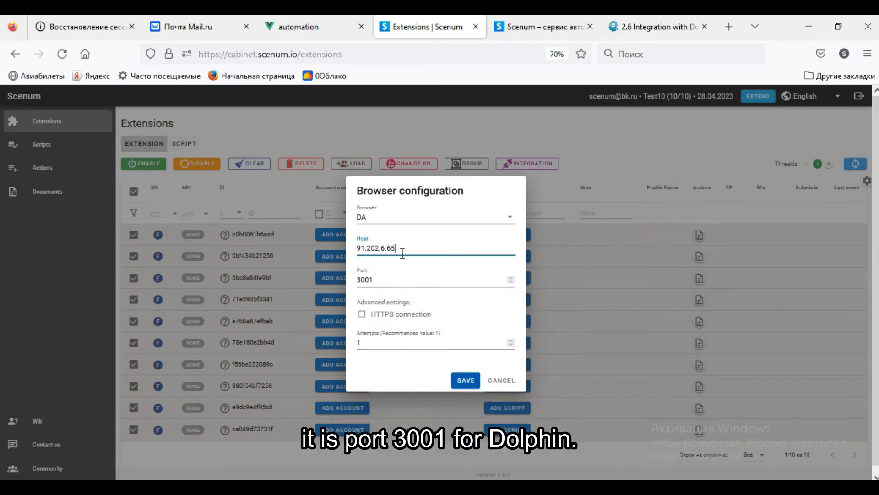
{"action": "left_click", "coordinate": [467, 382]}
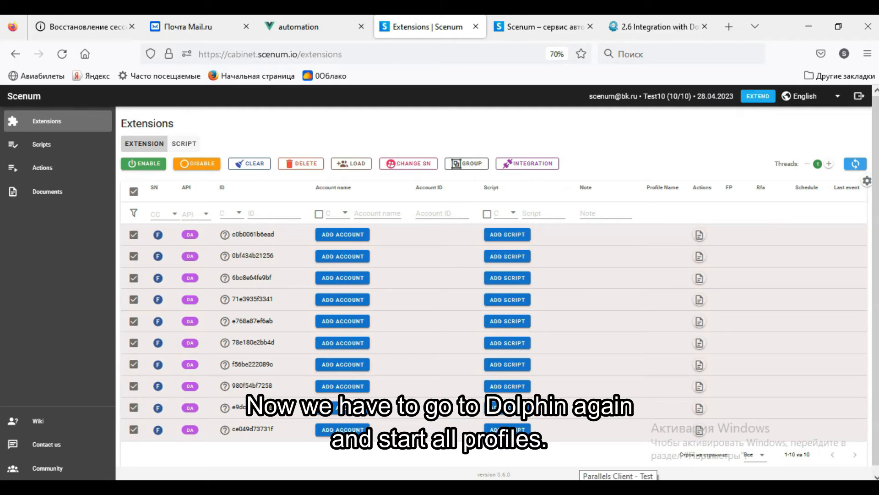
- Switch to Dolphin Anty on the remote server and start all ten selected profiles
{"action": "left_click", "coordinate": [619, 487]}
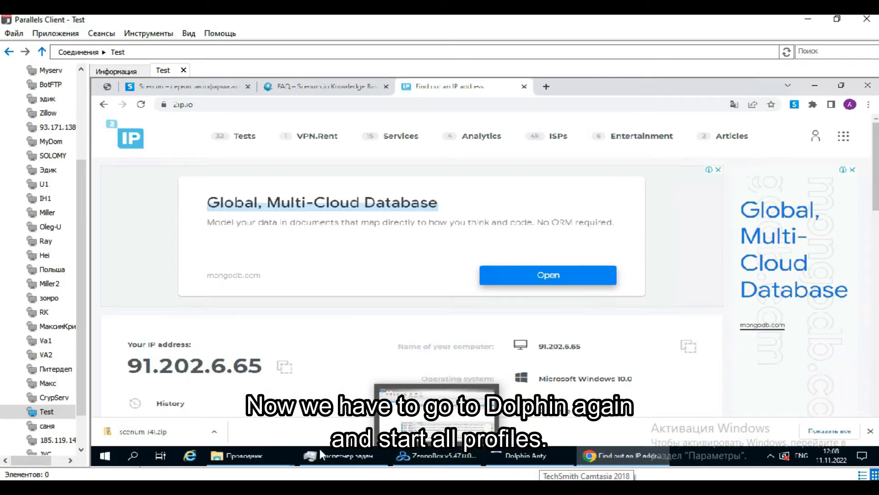
{"action": "left_click", "coordinate": [515, 460]}
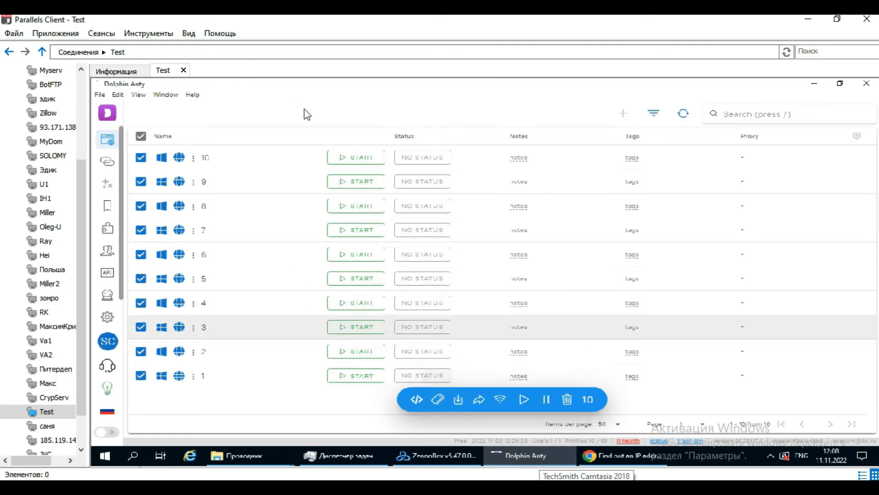
{"action": "left_click", "coordinate": [523, 401]}
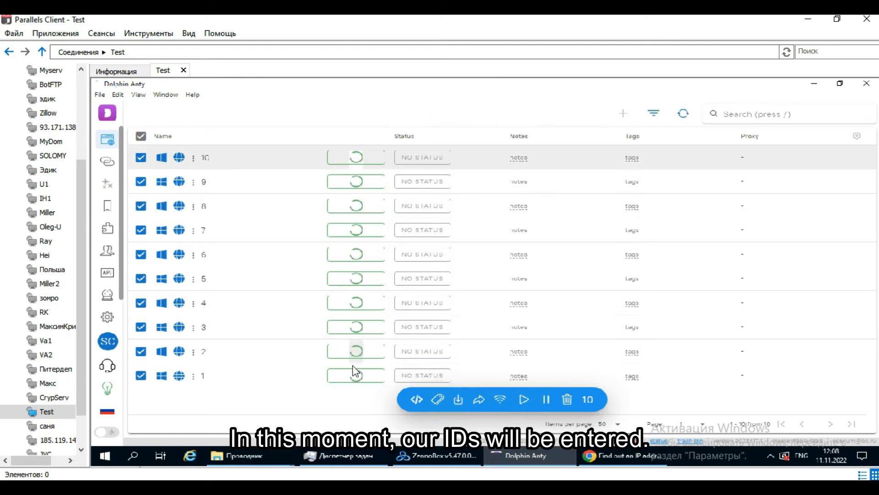
- Return to the Scenum cabinet, refresh the Extensions list until the profile names load, and check the first extension's browser configuration
{"action": "mouse_move", "coordinate": [526, 455]}
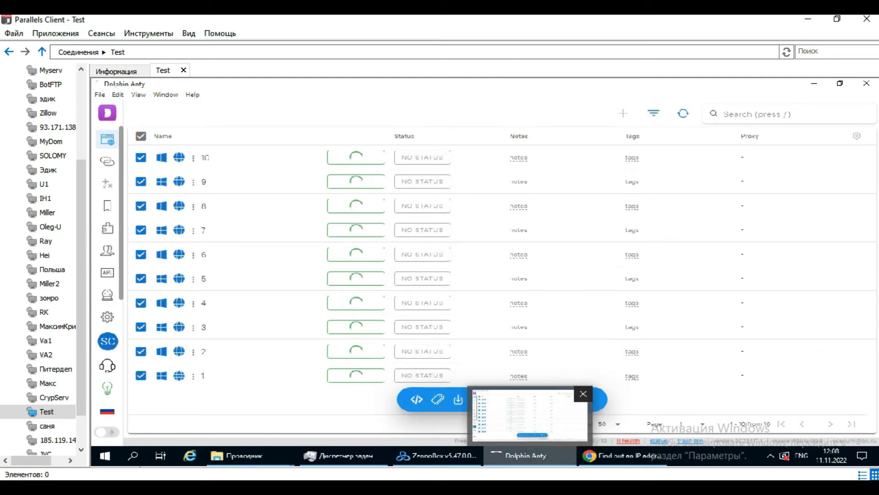
{"action": "key", "text": "alt+Tab"}
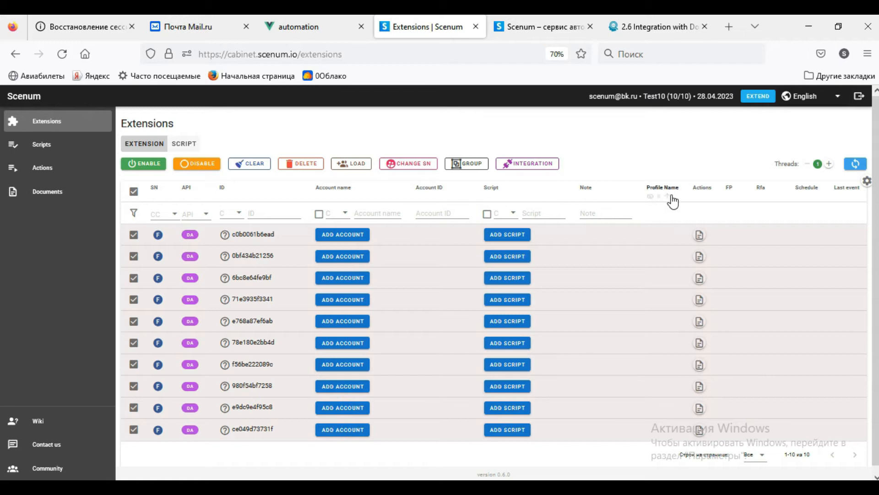
{"action": "left_click", "coordinate": [855, 164]}
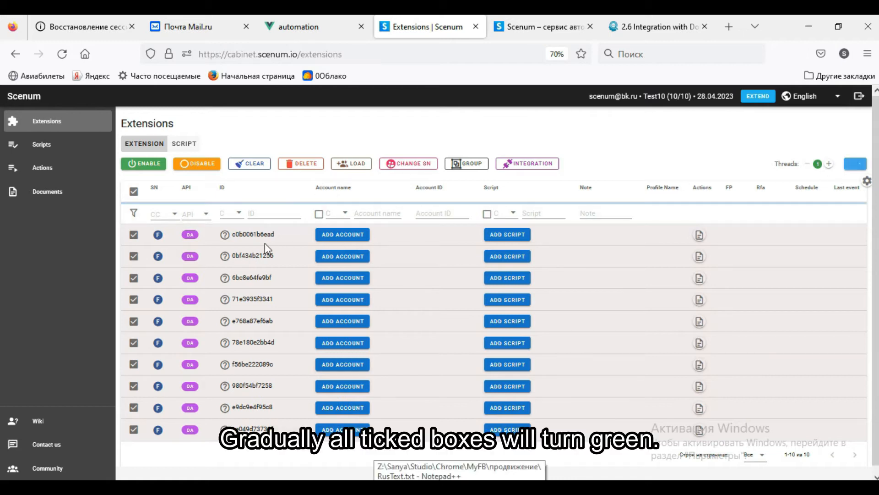
{"action": "left_click", "coordinate": [855, 165]}
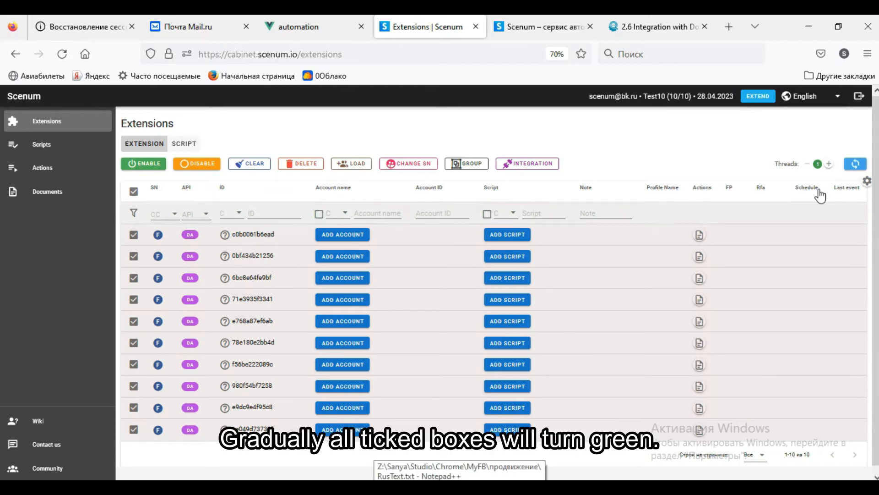
{"action": "left_click", "coordinate": [855, 165]}
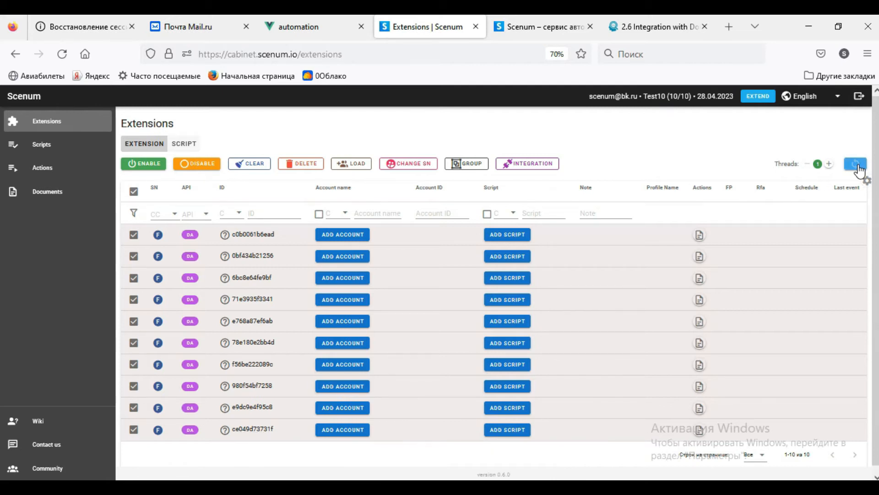
{"action": "left_click", "coordinate": [858, 169]}
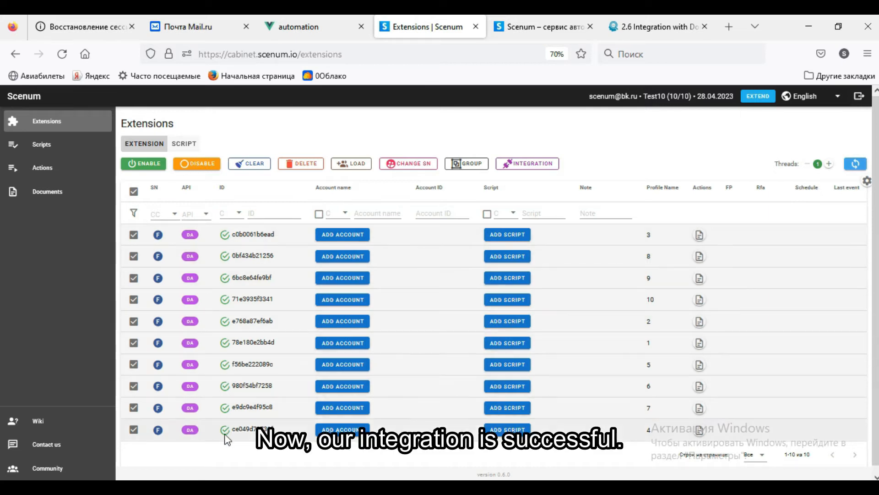
{"action": "left_click", "coordinate": [190, 237]}
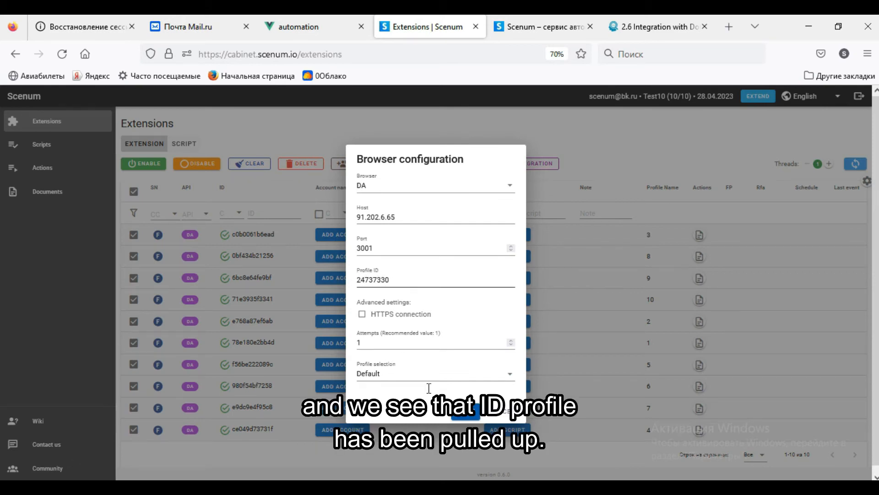
{"action": "left_click", "coordinate": [500, 414]}
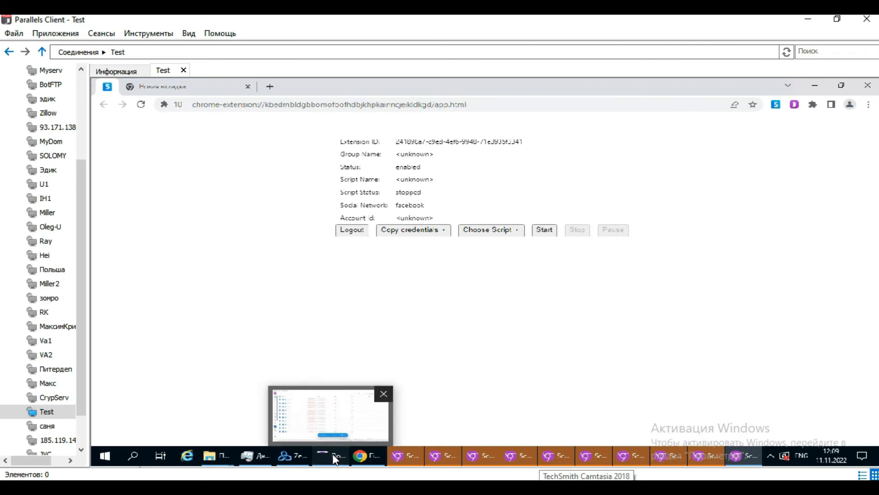
- Switch back to Dolphin Anty and stop all ten running profiles
{"action": "left_click", "coordinate": [333, 454]}
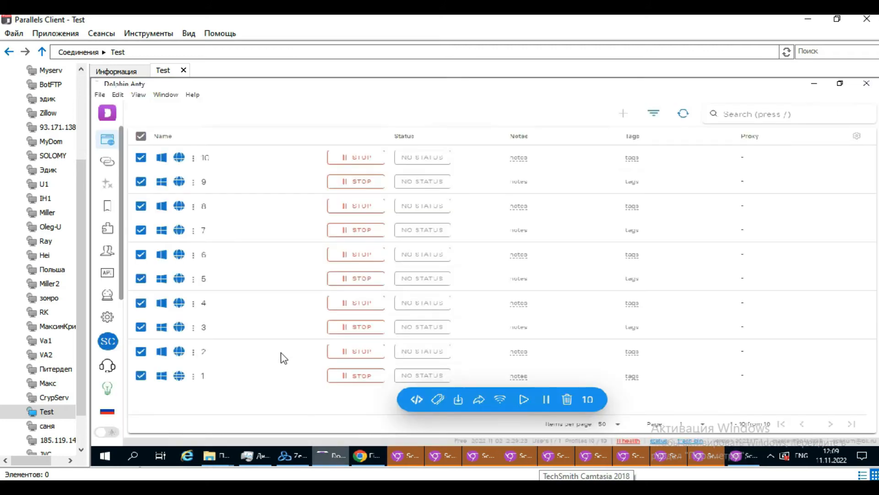
{"action": "left_click", "coordinate": [544, 402]}
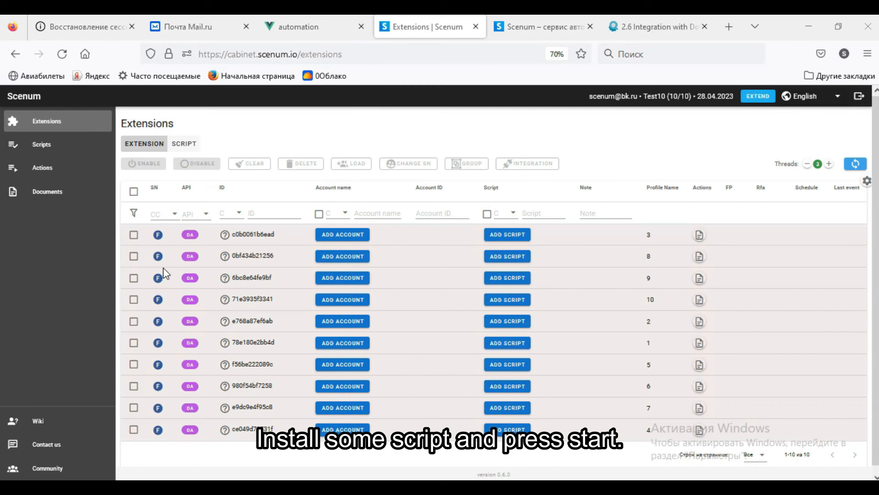
- Select the first five extensions in the list and bring up the Set script dialog for them
{"action": "left_click", "coordinate": [134, 234]}
{"action": "left_click", "coordinate": [134, 256]}
{"action": "left_click", "coordinate": [134, 278]}
{"action": "left_click", "coordinate": [134, 300]}
{"action": "left_click", "coordinate": [134, 321]}
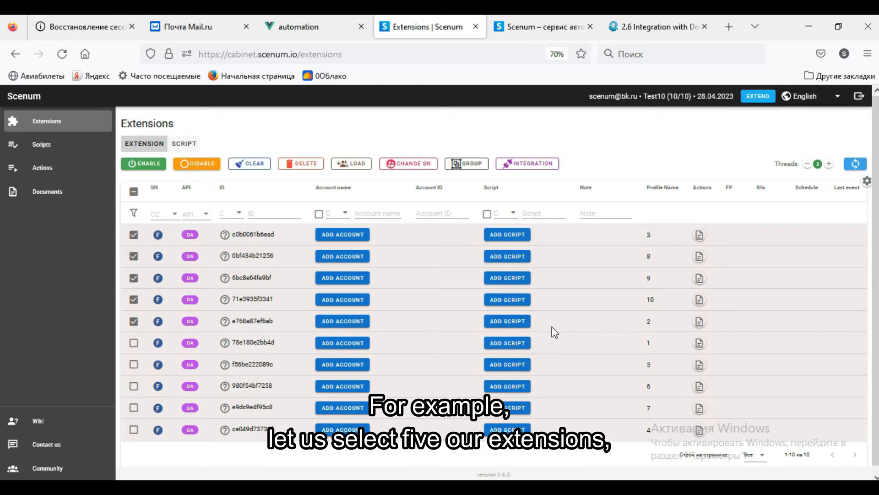
{"action": "left_click", "coordinate": [185, 144]}
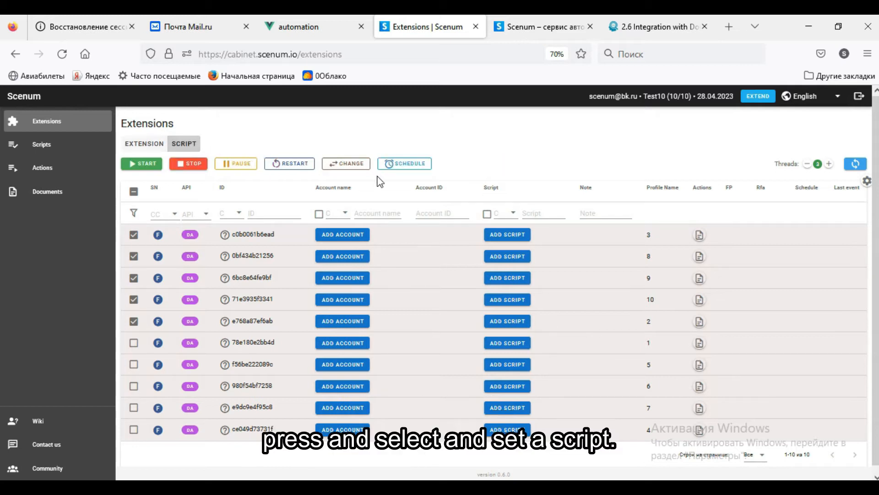
{"action": "left_click", "coordinate": [353, 169]}
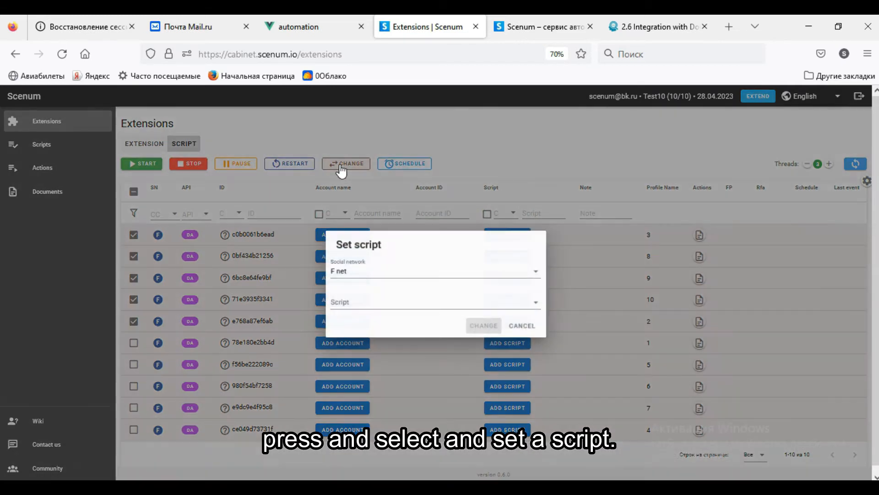
- Assign the PreFarm_by_scenum script for the F net social network to the selected extensions
{"action": "left_click", "coordinate": [359, 274]}
{"action": "left_click", "coordinate": [359, 277]}
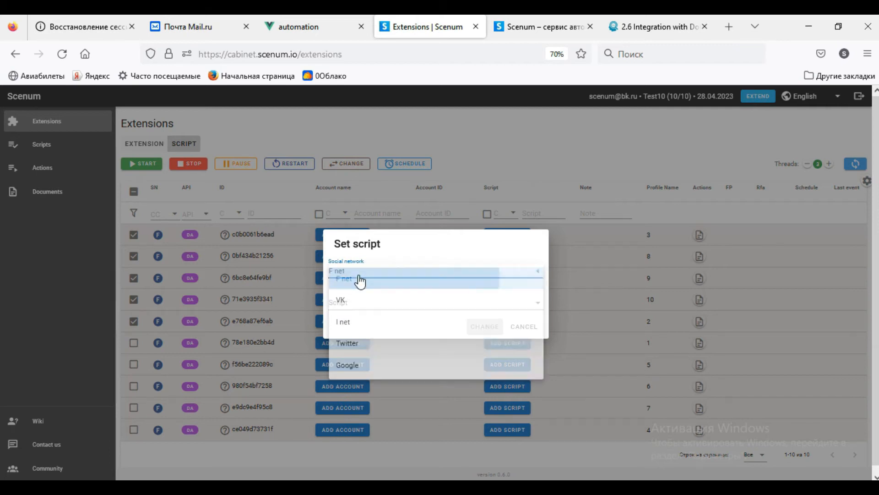
{"action": "left_click", "coordinate": [372, 304]}
{"action": "scroll", "coordinate": [383, 363], "scroll_direction": "down", "scroll_amount": 5}
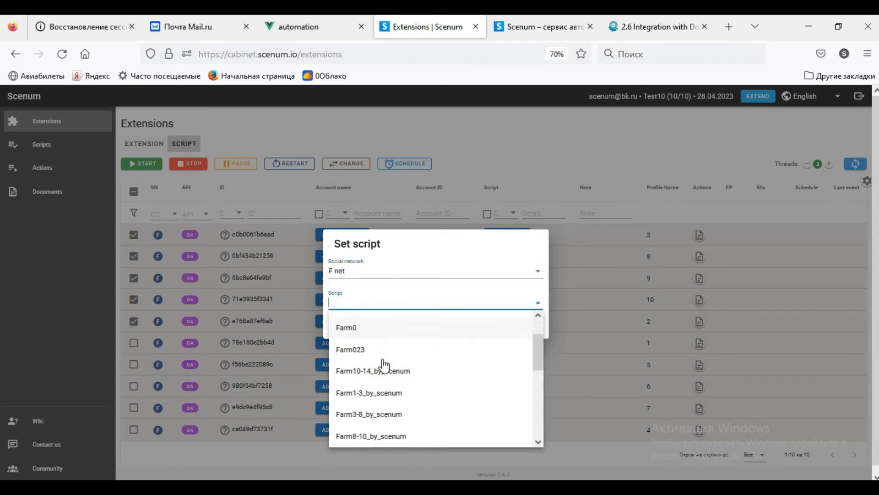
{"action": "scroll", "coordinate": [384, 366], "scroll_direction": "up", "scroll_amount": 5}
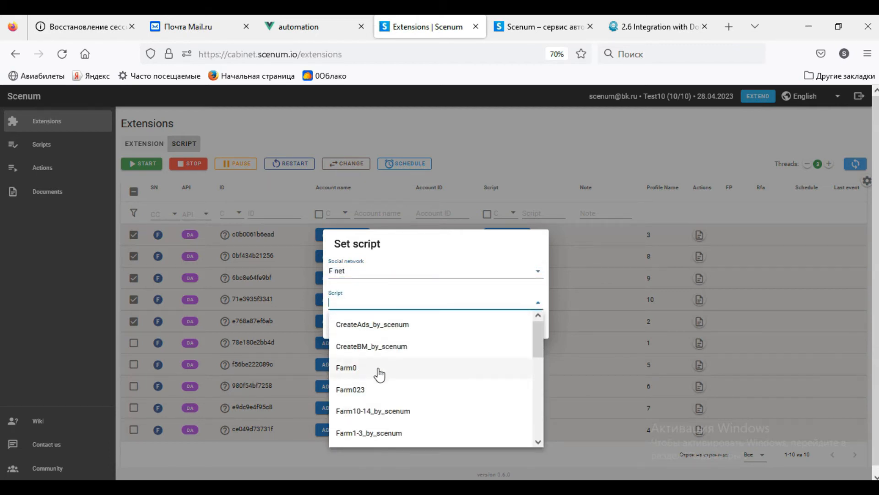
{"action": "scroll", "coordinate": [379, 374], "scroll_direction": "down", "scroll_amount": 8}
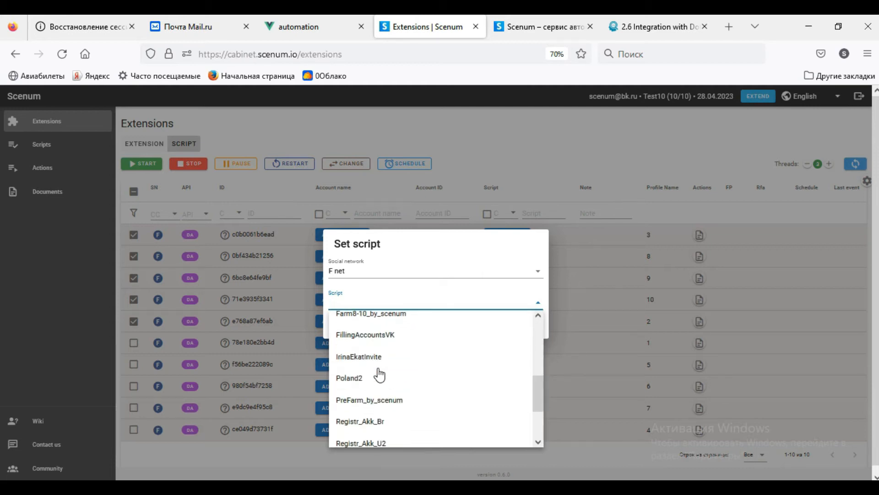
{"action": "scroll", "coordinate": [379, 374], "scroll_direction": "down", "scroll_amount": 2}
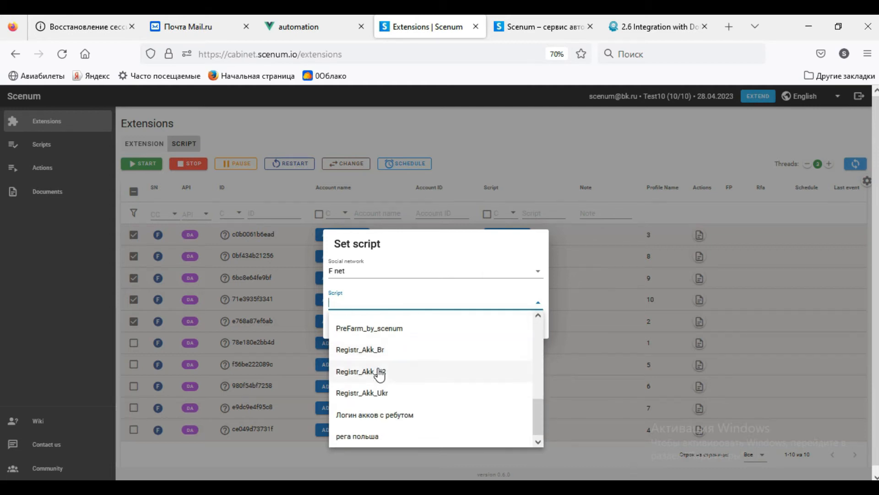
{"action": "scroll", "coordinate": [379, 375], "scroll_direction": "up", "scroll_amount": 7}
{"action": "scroll", "coordinate": [380, 374], "scroll_direction": "up", "scroll_amount": 1}
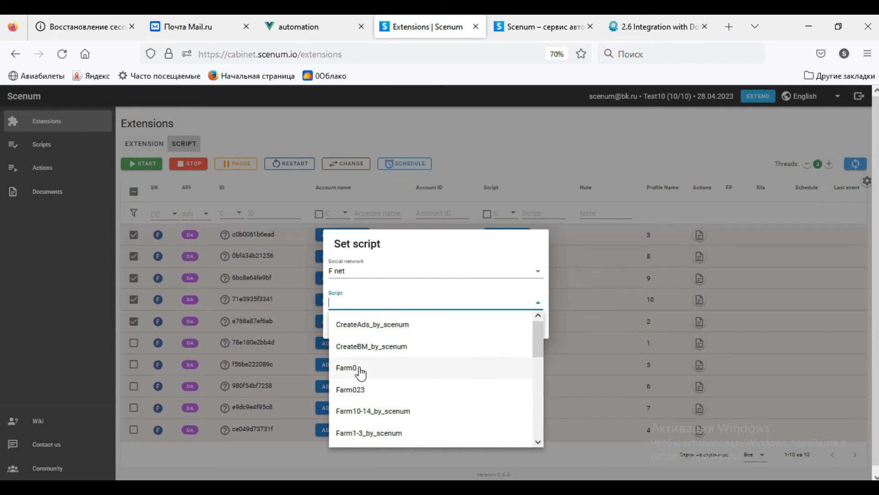
{"action": "scroll", "coordinate": [385, 373], "scroll_direction": "down", "scroll_amount": 6}
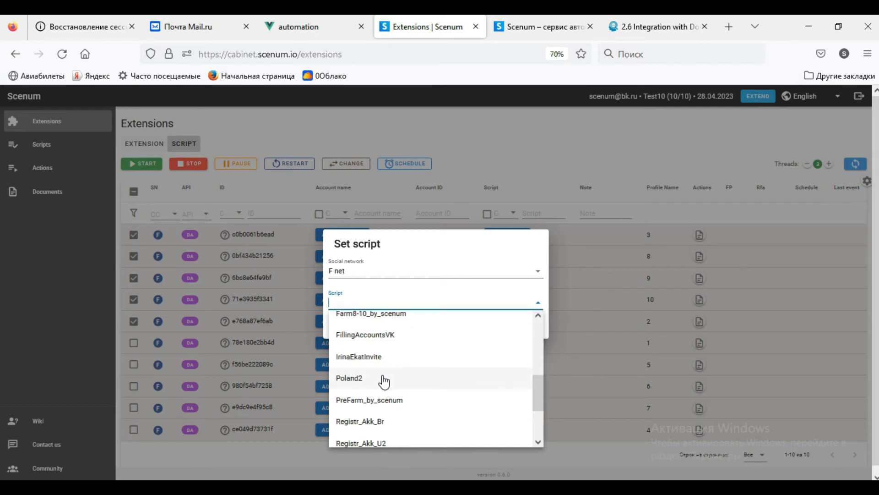
{"action": "scroll", "coordinate": [390, 392], "scroll_direction": "down", "scroll_amount": 1}
{"action": "left_click", "coordinate": [391, 352]}
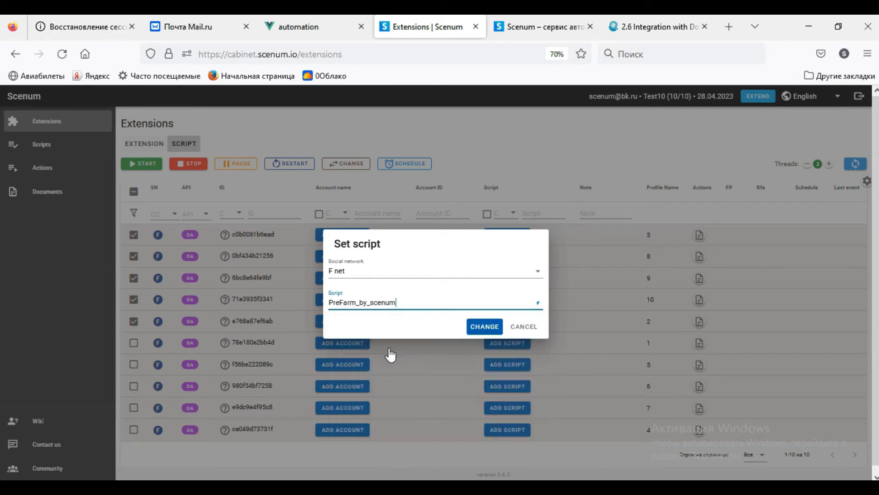
{"action": "left_click", "coordinate": [479, 327]}
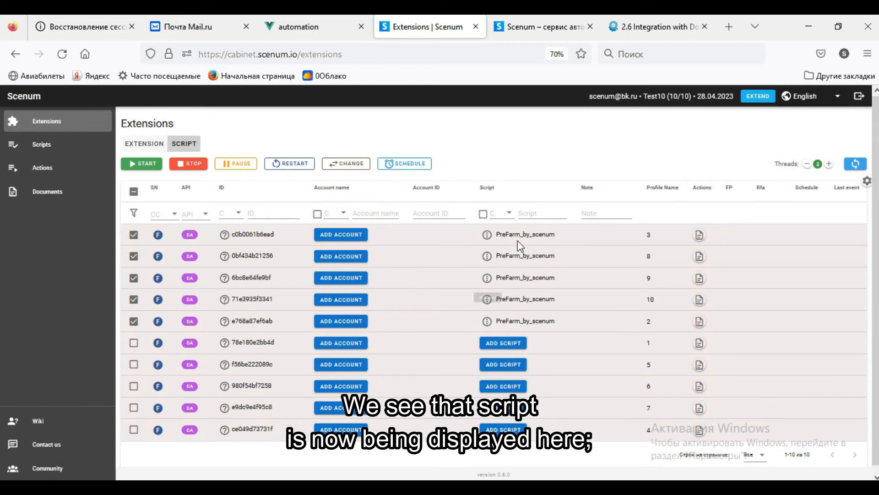
- Start the script on the five selected extensions, then check the launched browsers on the remote server and the script statuses in the cabinet
{"action": "left_click", "coordinate": [143, 165]}
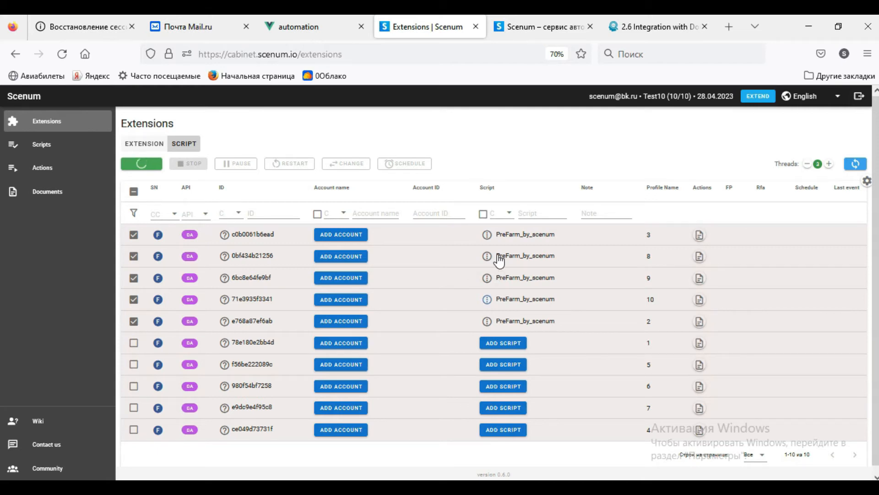
{"action": "mouse_move", "coordinate": [485, 245]}
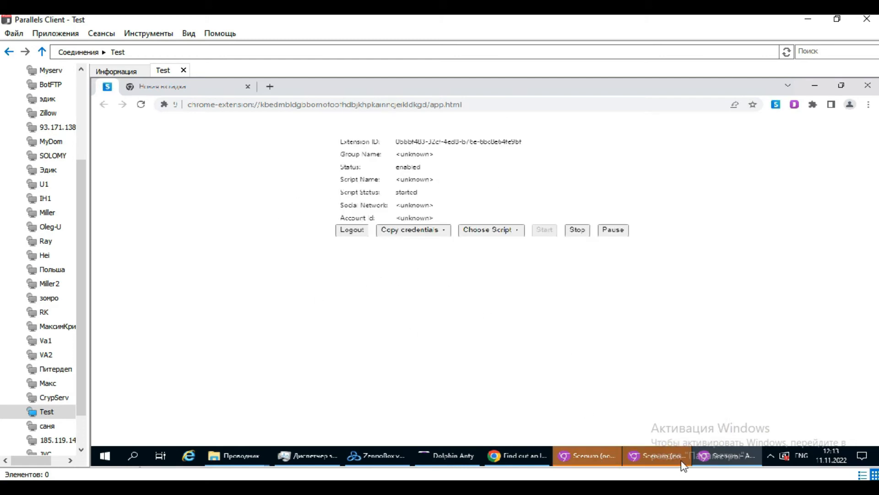
{"action": "mouse_move", "coordinate": [663, 453]}
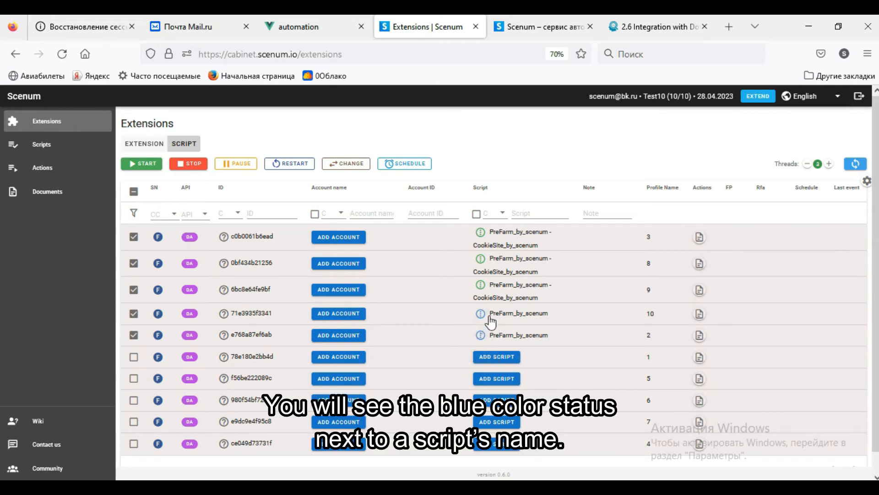
{"action": "mouse_move", "coordinate": [484, 315]}
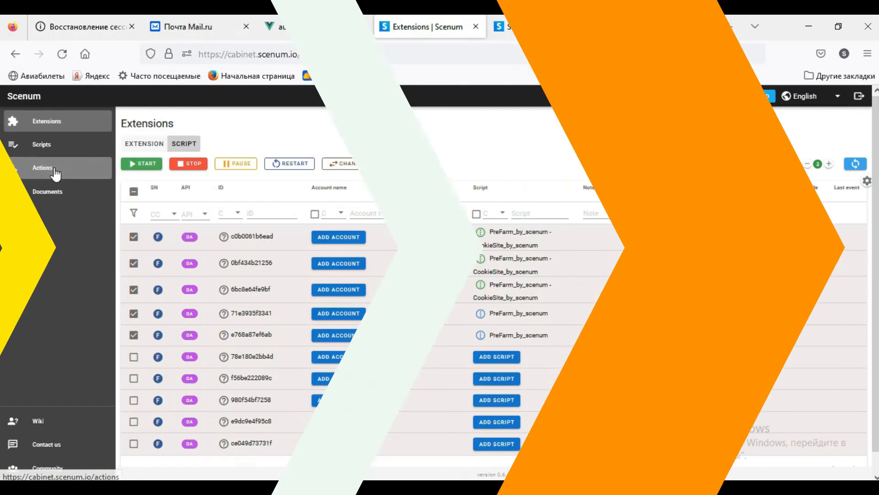
- Go to the Actions section, choose F net as the social network, and look through its available action types
{"action": "left_click", "coordinate": [55, 167]}
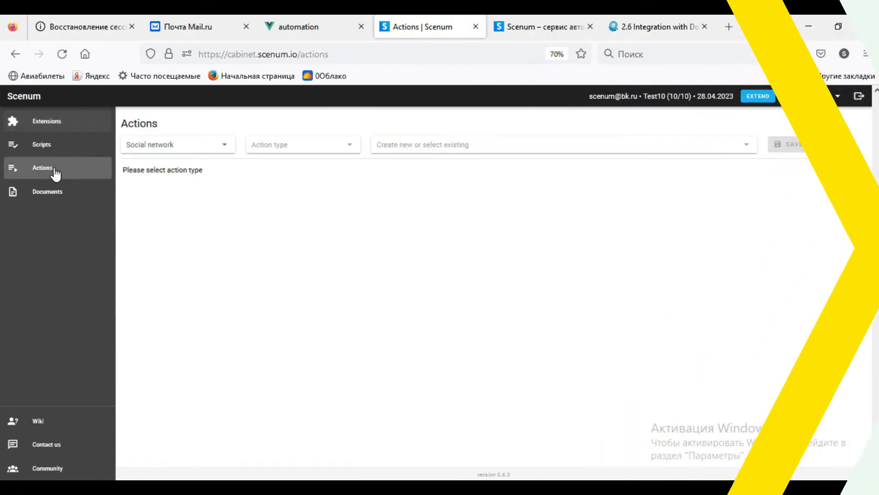
{"action": "left_click", "coordinate": [172, 145]}
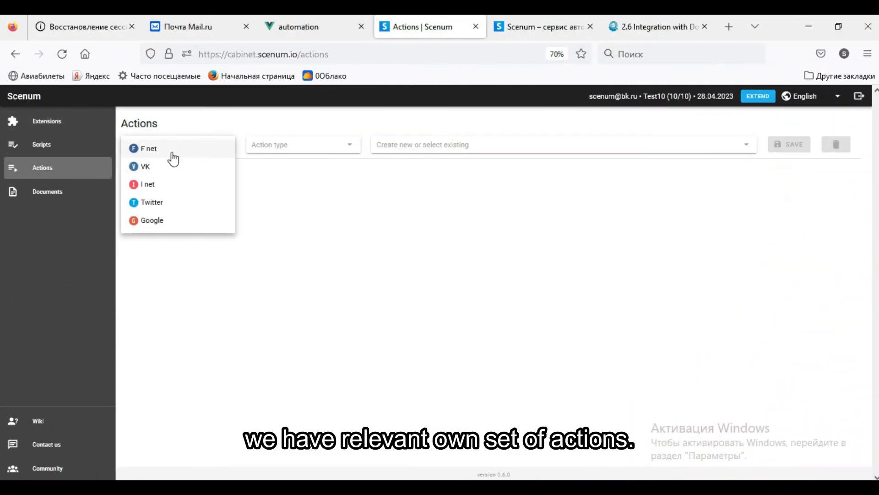
{"action": "left_click", "coordinate": [161, 153]}
{"action": "left_click", "coordinate": [284, 146]}
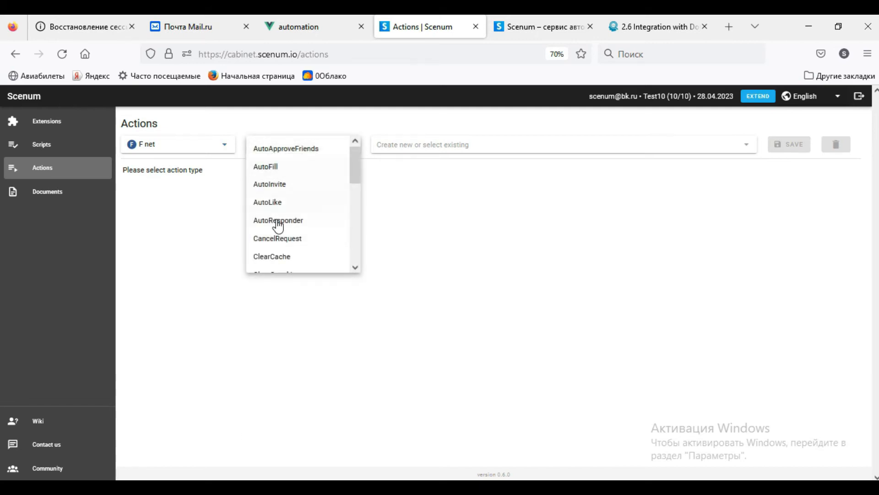
{"action": "scroll", "coordinate": [278, 226], "scroll_direction": "down", "scroll_amount": 10}
{"action": "scroll", "coordinate": [276, 235], "scroll_direction": "up", "scroll_amount": 1}
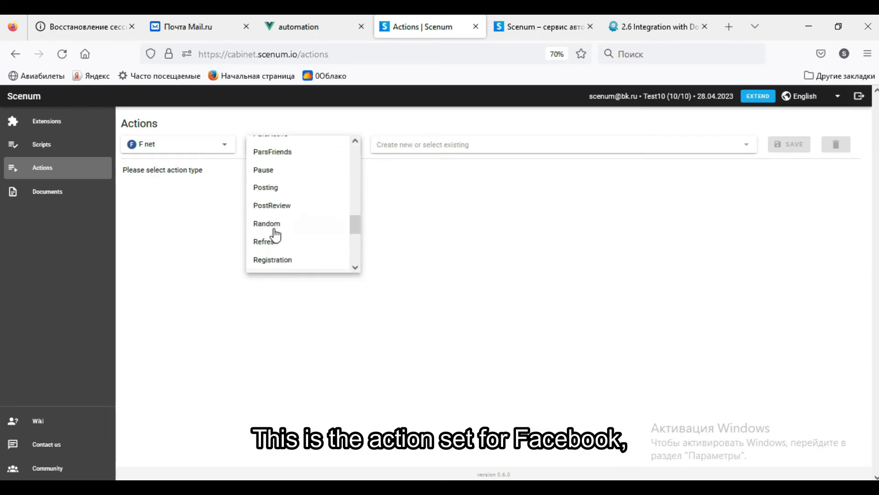
{"action": "scroll", "coordinate": [275, 233], "scroll_direction": "up", "scroll_amount": 3}
- Look through the action types available for I net, then set the social network back to F net
{"action": "left_click", "coordinate": [202, 143]}
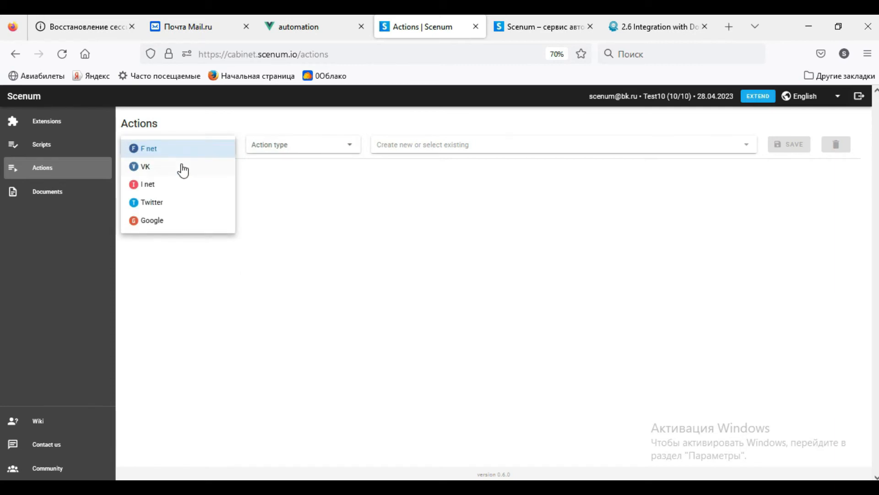
{"action": "left_click", "coordinate": [171, 186]}
{"action": "left_click", "coordinate": [279, 143]}
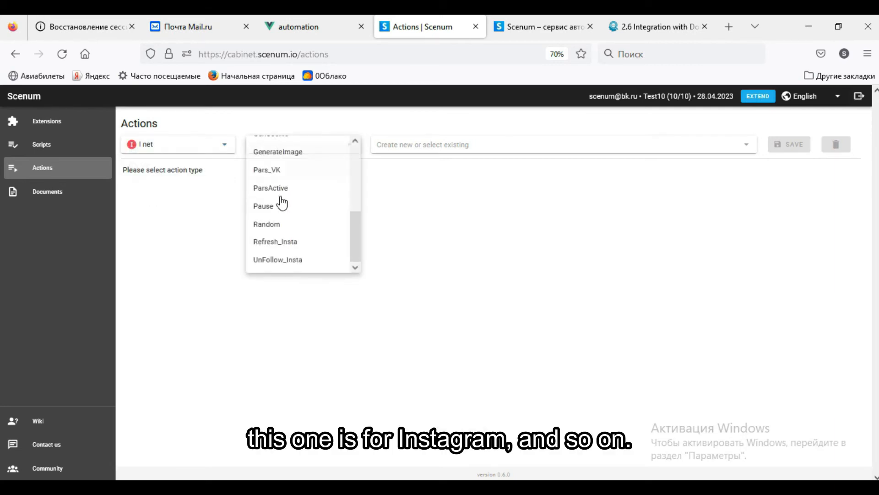
{"action": "scroll", "coordinate": [281, 211], "scroll_direction": "up", "scroll_amount": 3}
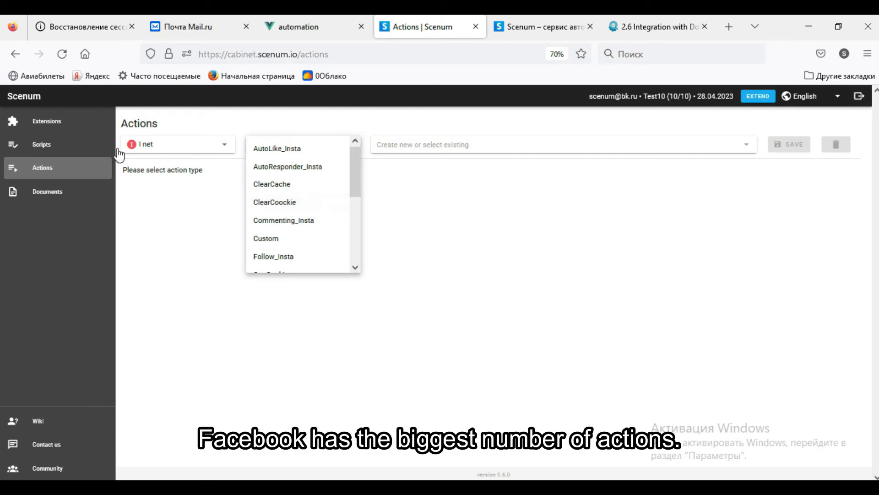
{"action": "left_click", "coordinate": [160, 148]}
{"action": "left_click", "coordinate": [157, 150]}
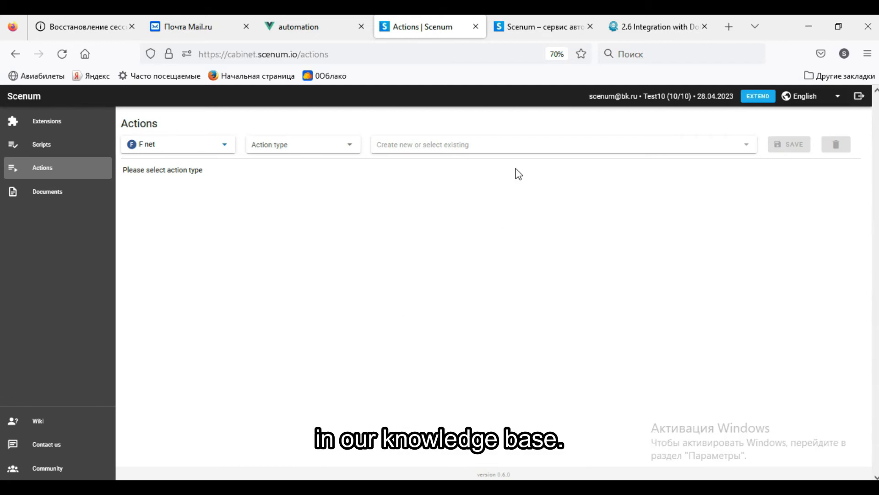
- Switch to the Scenum wiki, go to its main page, and look over the knowledge base categories
{"action": "left_click", "coordinate": [658, 28]}
{"action": "scroll", "coordinate": [596, 311], "scroll_direction": "up", "scroll_amount": 10}
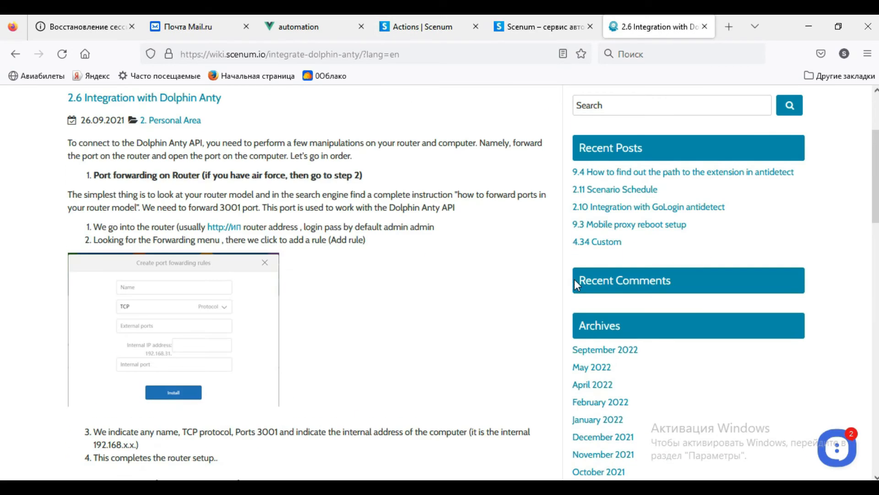
{"action": "left_click", "coordinate": [15, 54]}
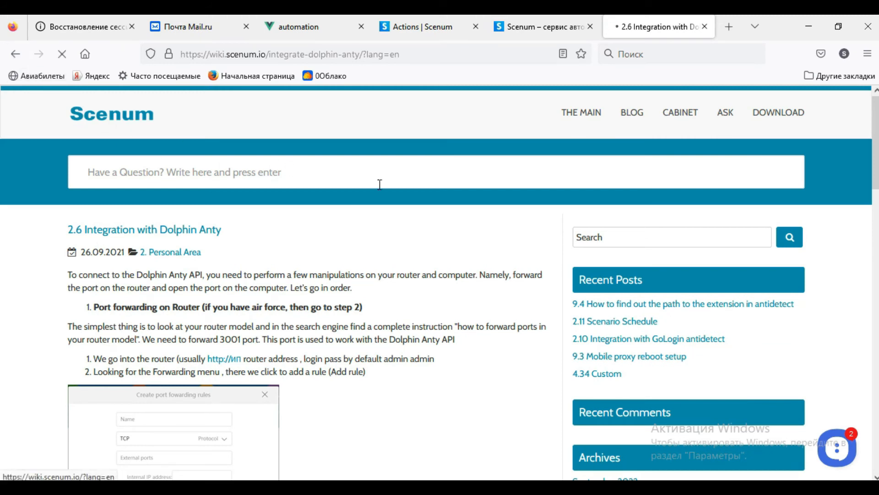
{"action": "scroll", "coordinate": [596, 317], "scroll_direction": "down", "scroll_amount": 3}
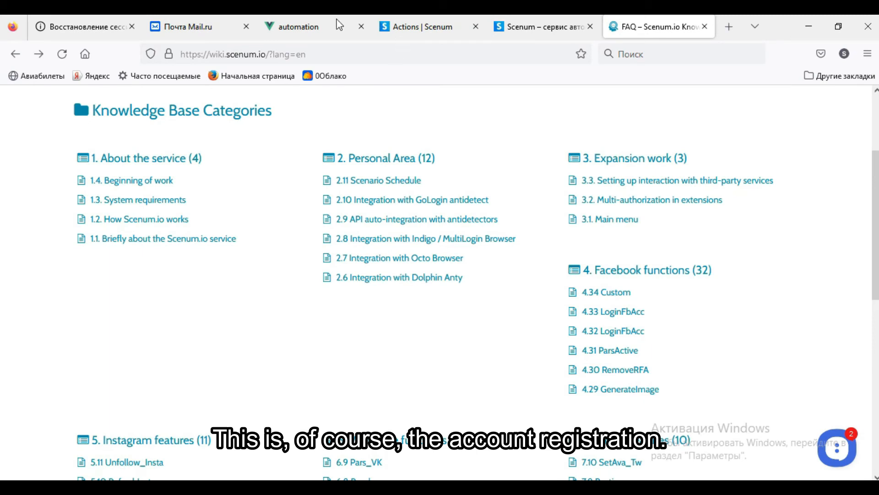
- Return to the cabinet's Actions page and choose Registration as the action type for F net
{"action": "left_click", "coordinate": [437, 30]}
{"action": "left_click", "coordinate": [279, 142]}
{"action": "scroll", "coordinate": [295, 213], "scroll_direction": "down", "scroll_amount": 5}
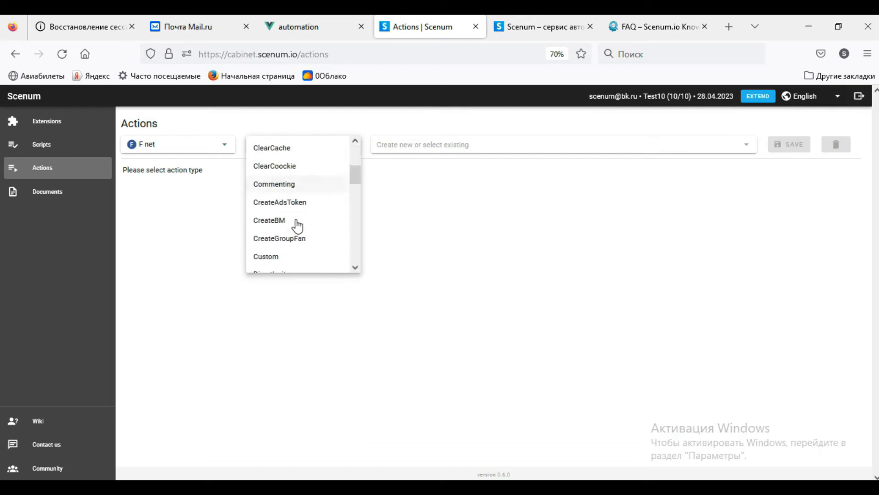
{"action": "scroll", "coordinate": [297, 224], "scroll_direction": "down", "scroll_amount": 6}
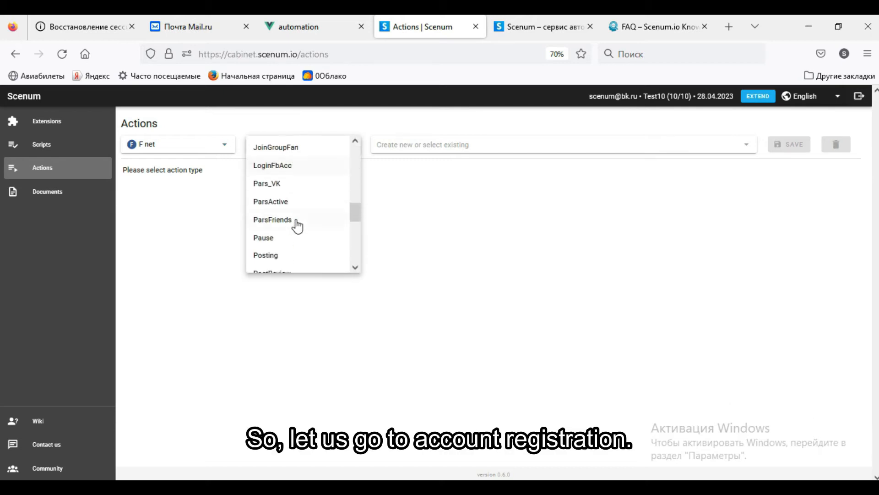
{"action": "scroll", "coordinate": [295, 222], "scroll_direction": "down", "scroll_amount": 1}
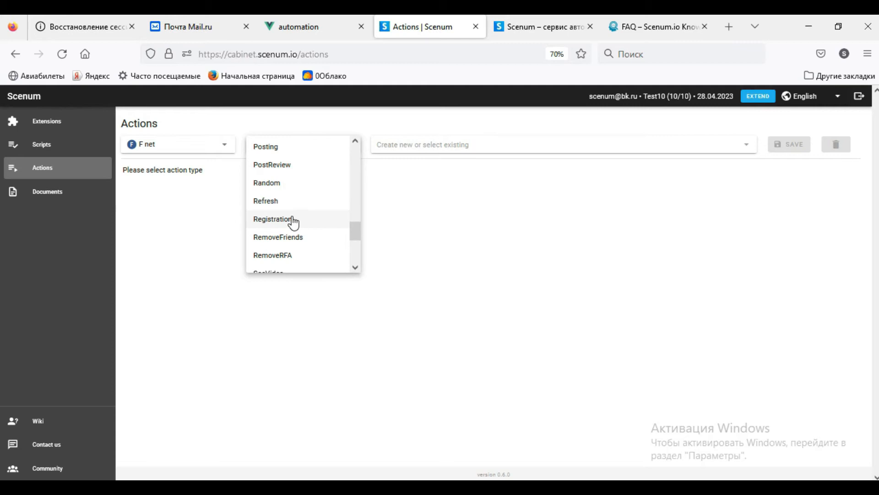
{"action": "left_click", "coordinate": [292, 218]}
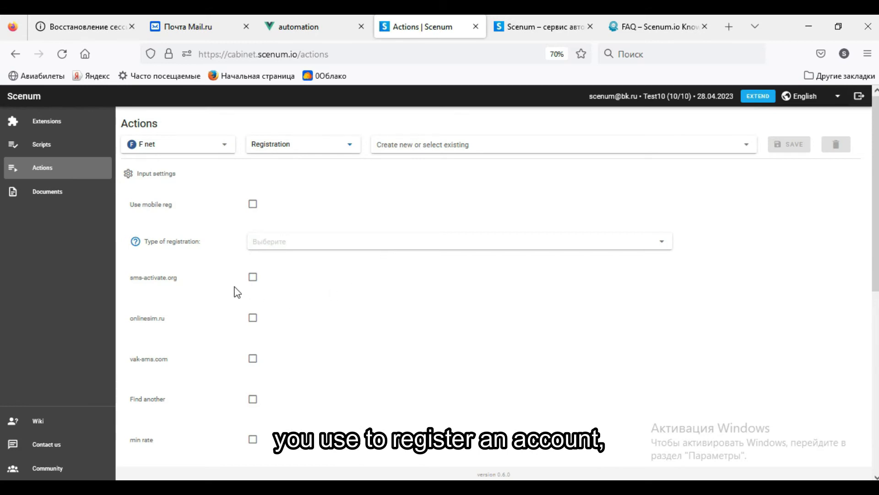
- Examine the Registration input settings, from the type of registration and SMS services down to the account detail fields
{"action": "scroll", "coordinate": [183, 307], "scroll_direction": "down", "scroll_amount": 2}
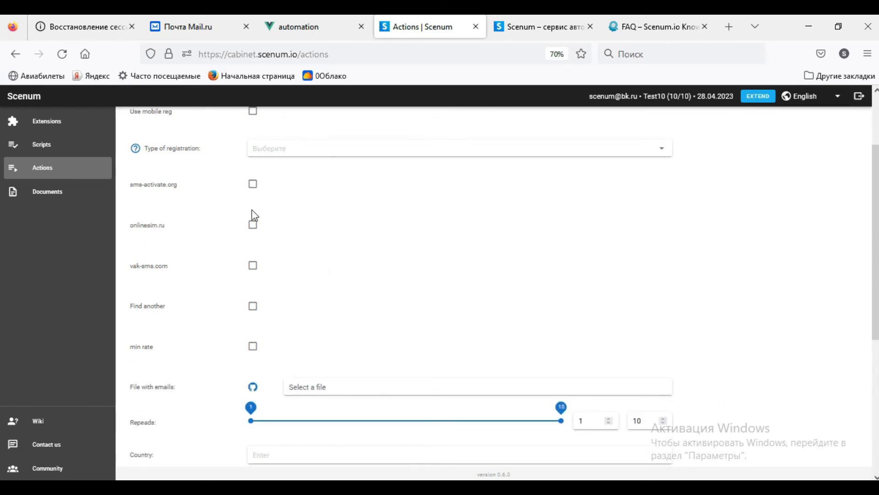
{"action": "left_click", "coordinate": [300, 150]}
{"action": "left_click", "coordinate": [211, 157]}
{"action": "scroll", "coordinate": [217, 197], "scroll_direction": "up", "scroll_amount": 2}
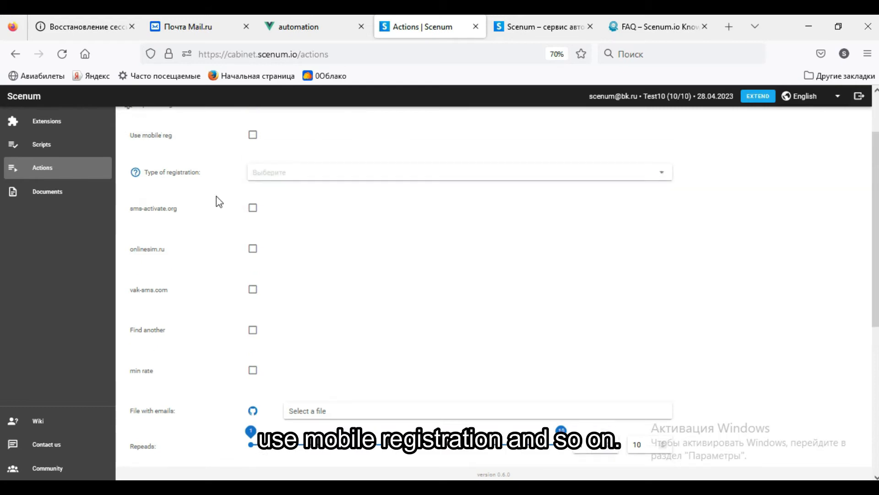
{"action": "scroll", "coordinate": [204, 256], "scroll_direction": "down", "scroll_amount": 4}
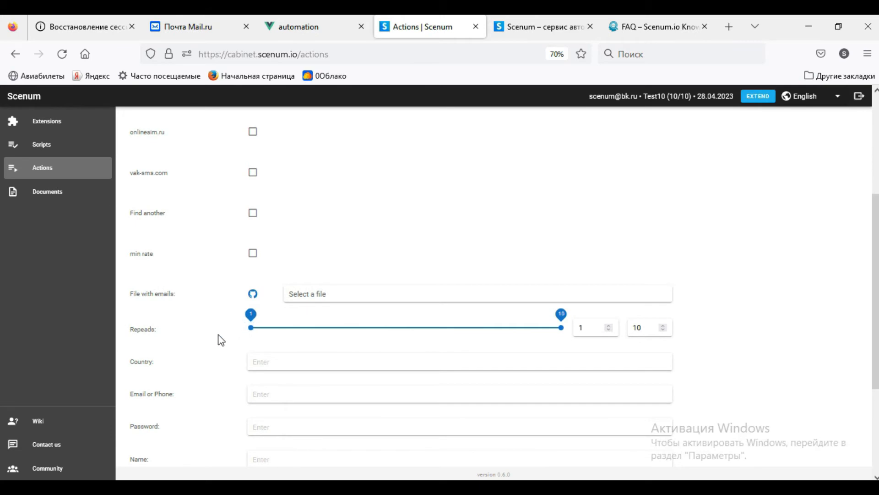
{"action": "scroll", "coordinate": [181, 329], "scroll_direction": "down", "scroll_amount": 3}
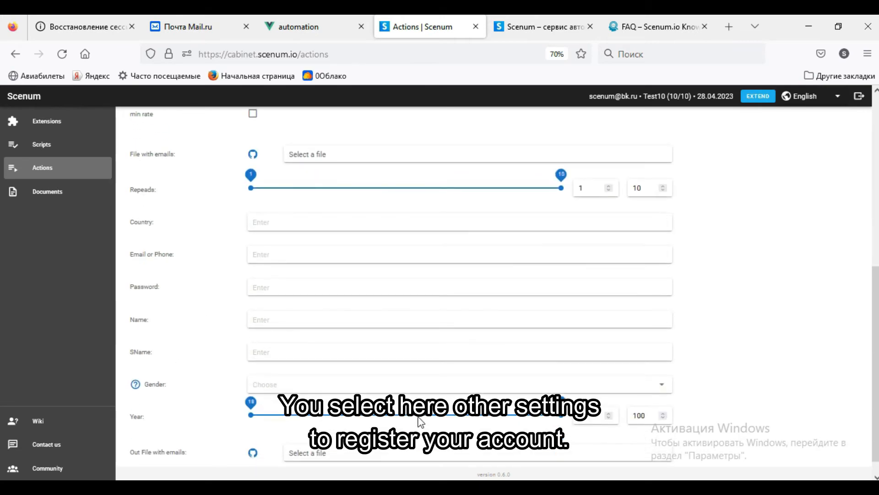
- Change the F net action type from Registration to AutoFill
{"action": "scroll", "coordinate": [421, 422], "scroll_direction": "down", "scroll_amount": 1}
{"action": "scroll", "coordinate": [742, 357], "scroll_direction": "up", "scroll_amount": 9}
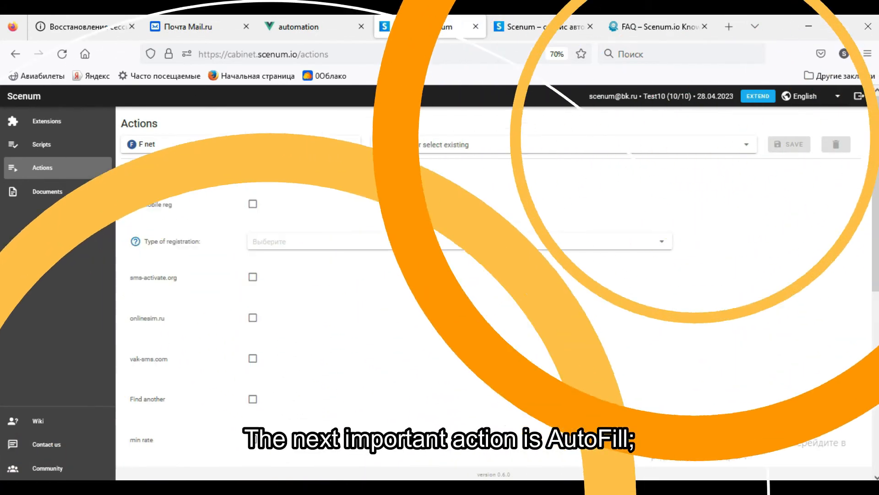
{"action": "left_click", "coordinate": [302, 144]}
{"action": "scroll", "coordinate": [302, 192], "scroll_direction": "up", "scroll_amount": 2}
{"action": "scroll", "coordinate": [301, 192], "scroll_direction": "up", "scroll_amount": 6}
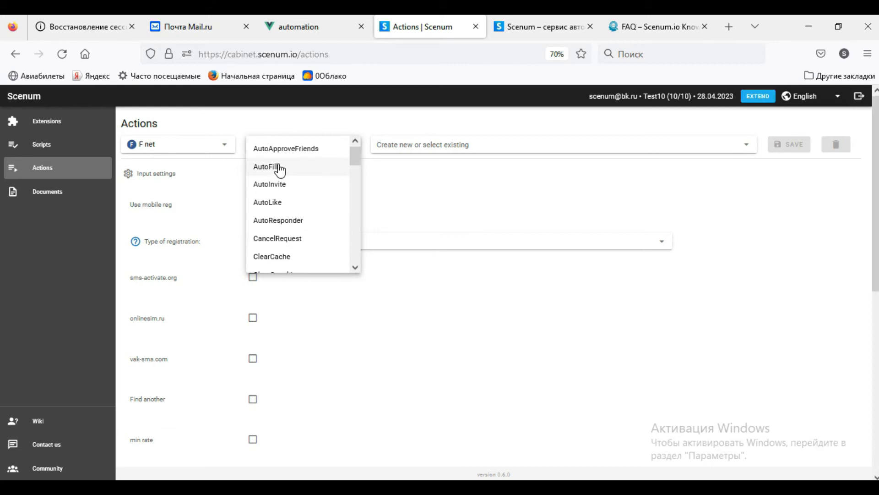
{"action": "left_click", "coordinate": [277, 167]}
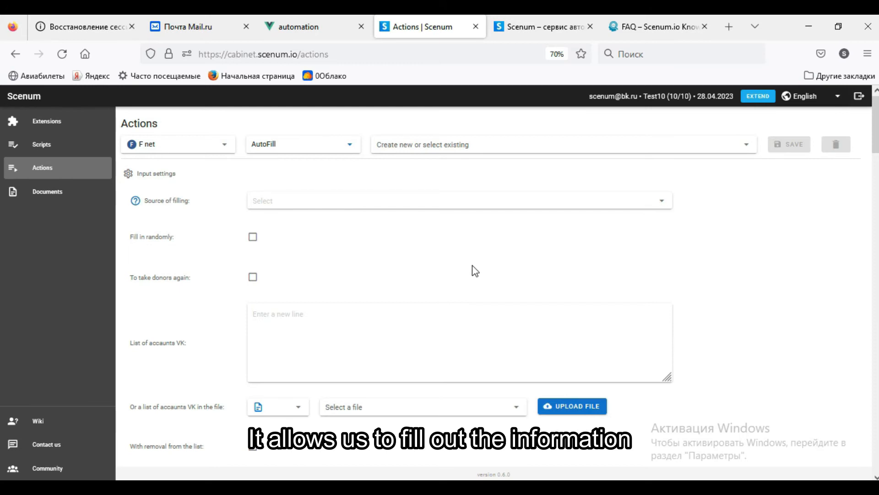
- Look over the AutoFill input settings and the options available for the source of filling
{"action": "scroll", "coordinate": [472, 267], "scroll_direction": "down", "scroll_amount": 2}
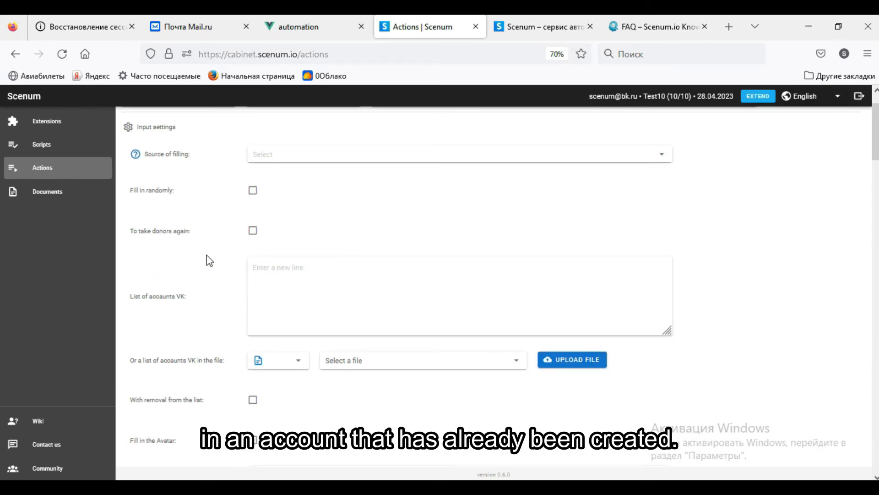
{"action": "scroll", "coordinate": [247, 249], "scroll_direction": "up", "scroll_amount": 2}
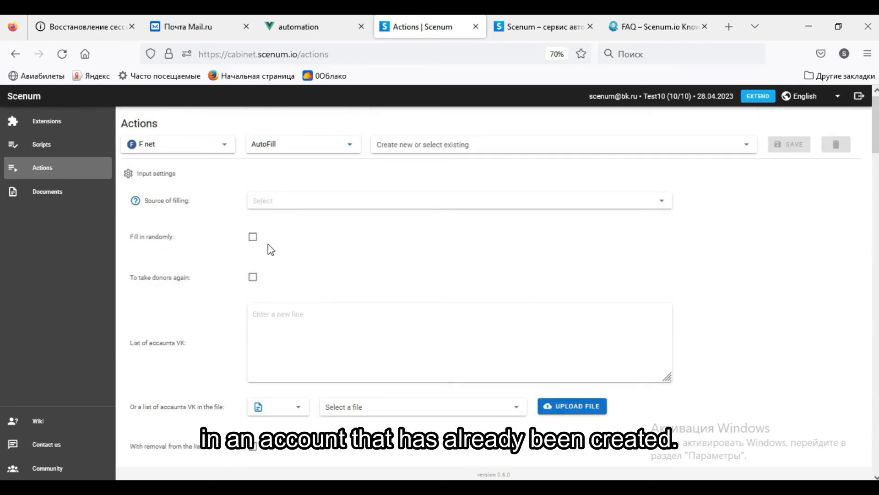
{"action": "left_click", "coordinate": [290, 200]}
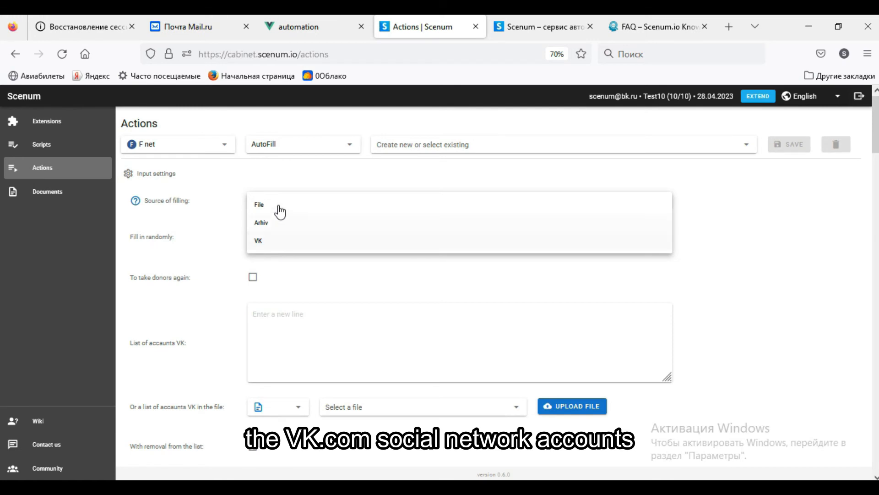
{"action": "left_click", "coordinate": [719, 241]}
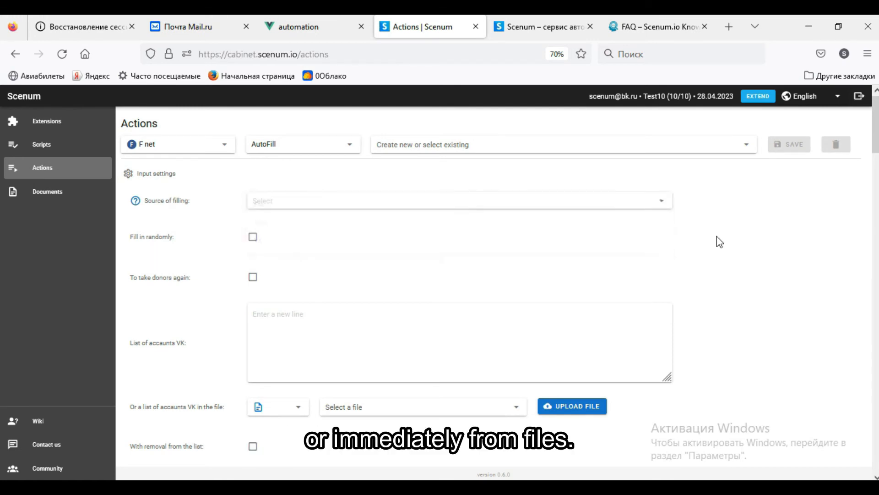
{"action": "scroll", "coordinate": [708, 258], "scroll_direction": "down", "scroll_amount": 2}
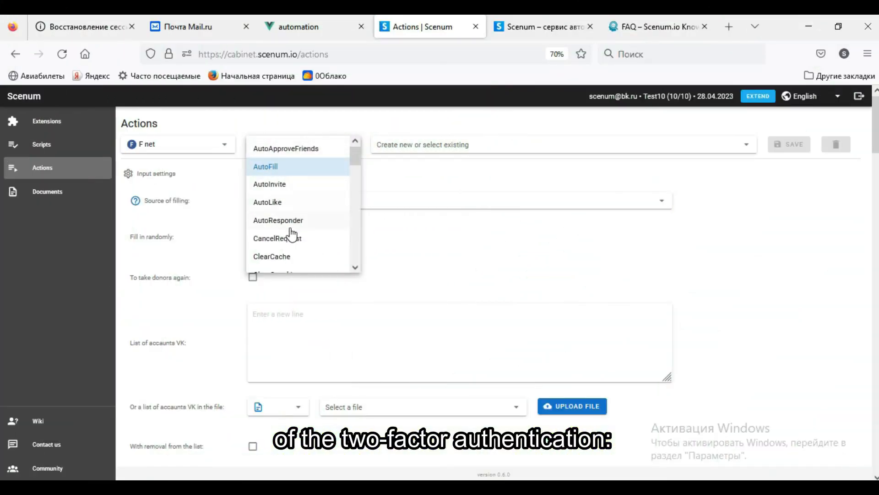
- Choose Set2FA as the action type and view the files available for the login-pass list
{"action": "scroll", "coordinate": [297, 236], "scroll_direction": "down", "scroll_amount": 10}
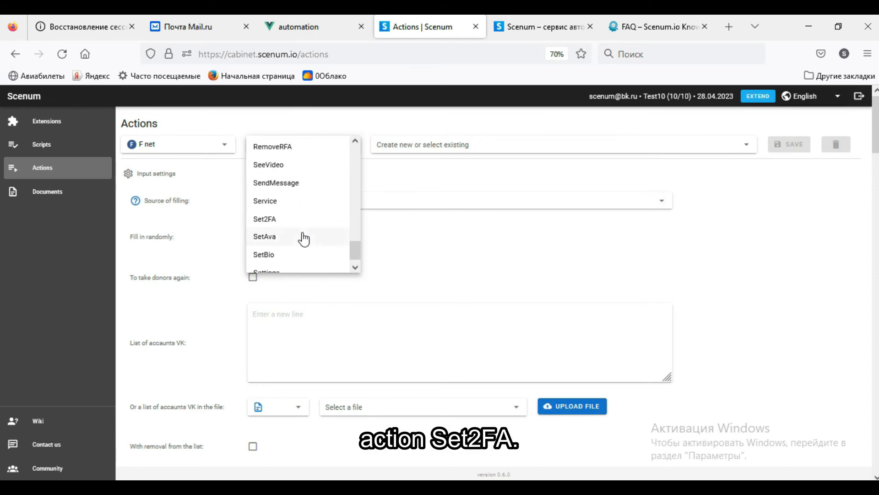
{"action": "left_click", "coordinate": [273, 219]}
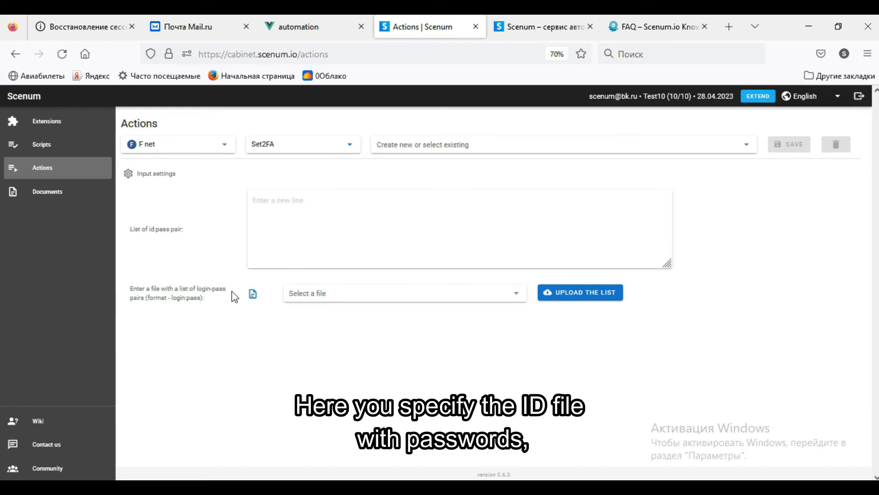
{"action": "left_click", "coordinate": [298, 296]}
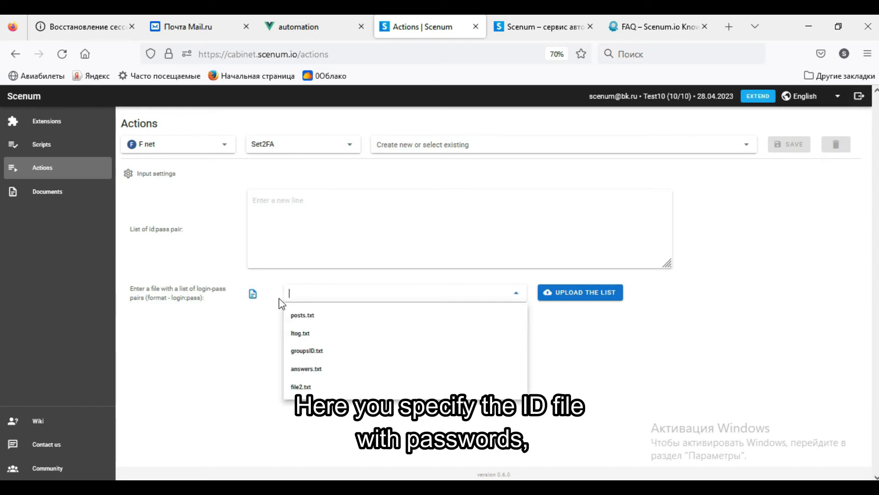
{"action": "left_click", "coordinate": [253, 292]}
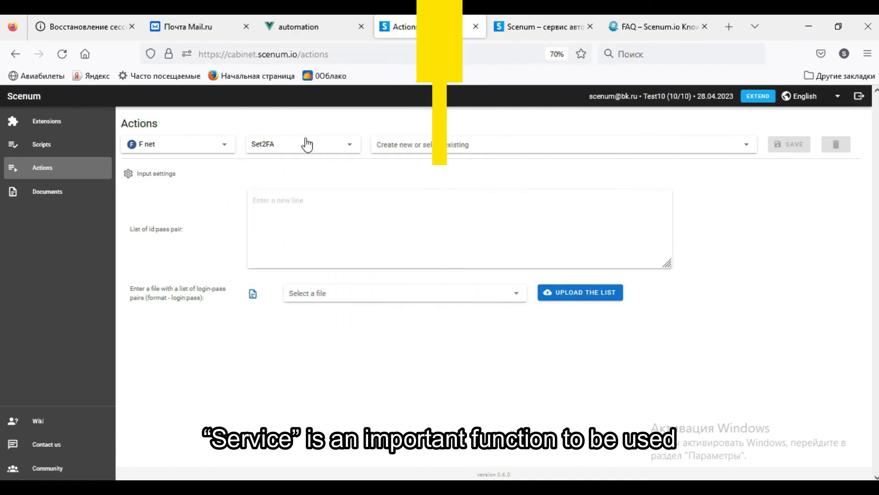
- Choose Service as the action type and look through its input settings down to the checking options
{"action": "left_click", "coordinate": [307, 145]}
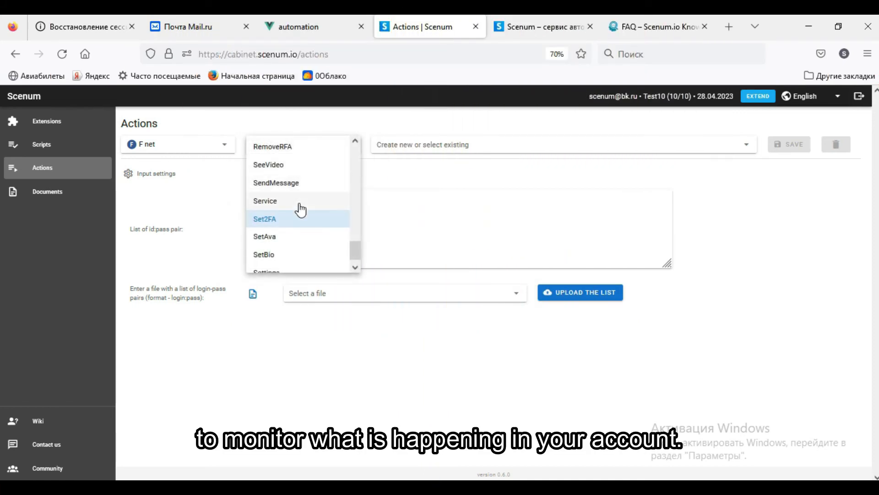
{"action": "left_click", "coordinate": [277, 203]}
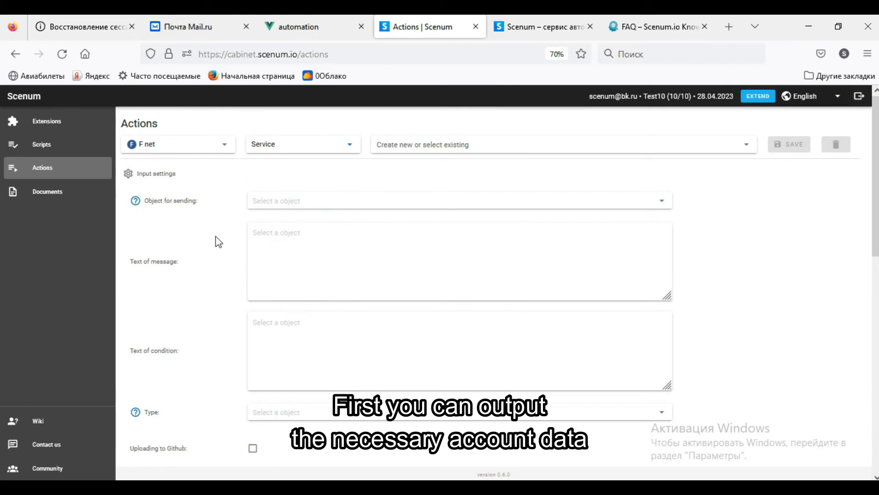
{"action": "scroll", "coordinate": [214, 242], "scroll_direction": "down", "scroll_amount": 5}
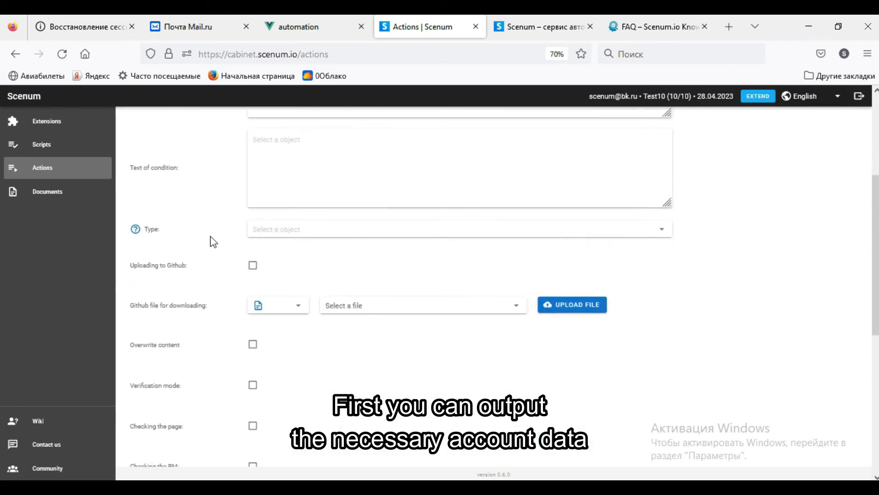
{"action": "scroll", "coordinate": [216, 237], "scroll_direction": "down", "scroll_amount": 2}
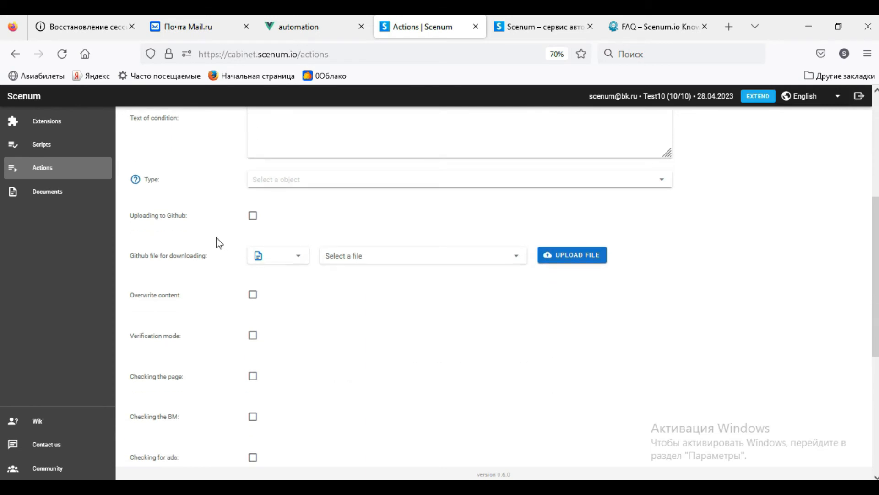
{"action": "scroll", "coordinate": [217, 239], "scroll_direction": "down", "scroll_amount": 1}
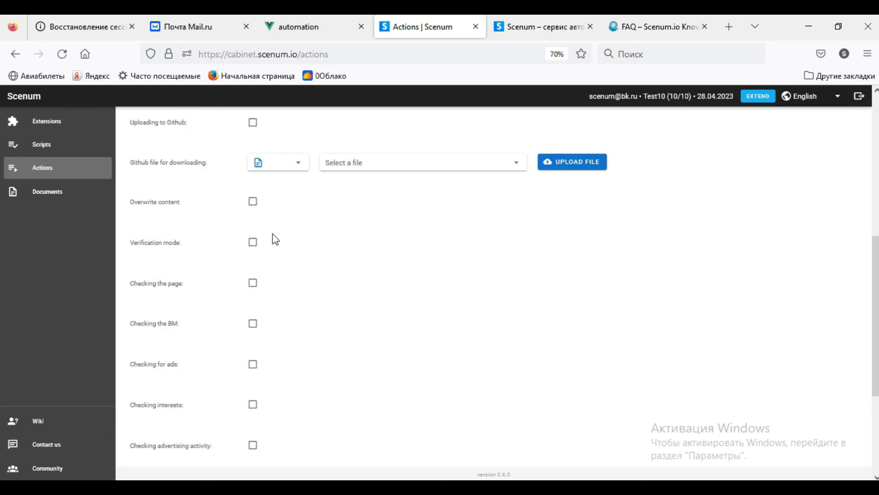
- Enable Verification mode along with the checks for the page, the BM, ads and interests
{"action": "left_click", "coordinate": [253, 242]}
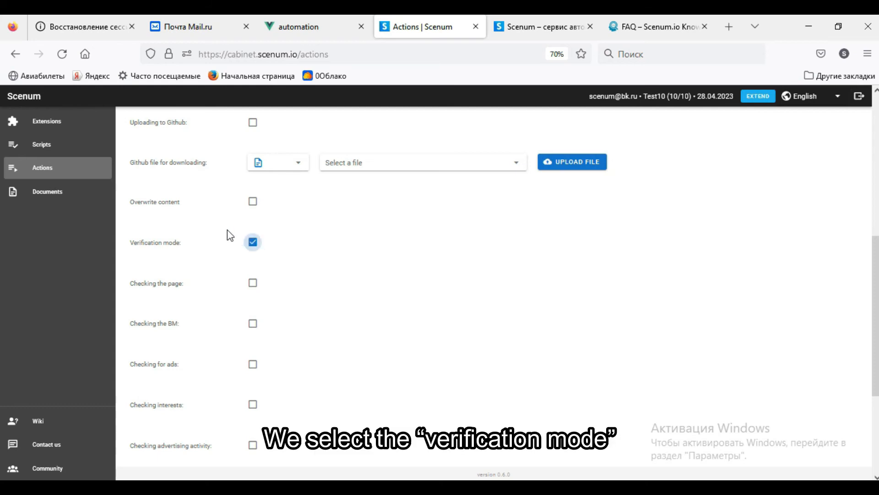
{"action": "scroll", "coordinate": [263, 269], "scroll_direction": "down", "scroll_amount": 2}
{"action": "left_click", "coordinate": [253, 201]}
{"action": "left_click", "coordinate": [254, 233]}
{"action": "left_click", "coordinate": [255, 274]}
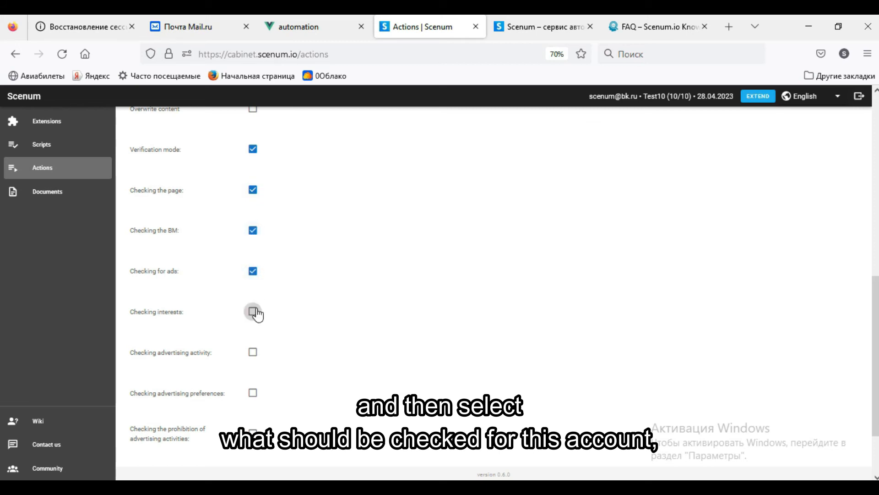
{"action": "left_click", "coordinate": [254, 312]}
- Enable the checks for advertising activity, preferences, prohibition of advertising activities and advertising info, plus linking to an account
{"action": "scroll", "coordinate": [306, 333], "scroll_direction": "down", "scroll_amount": 2}
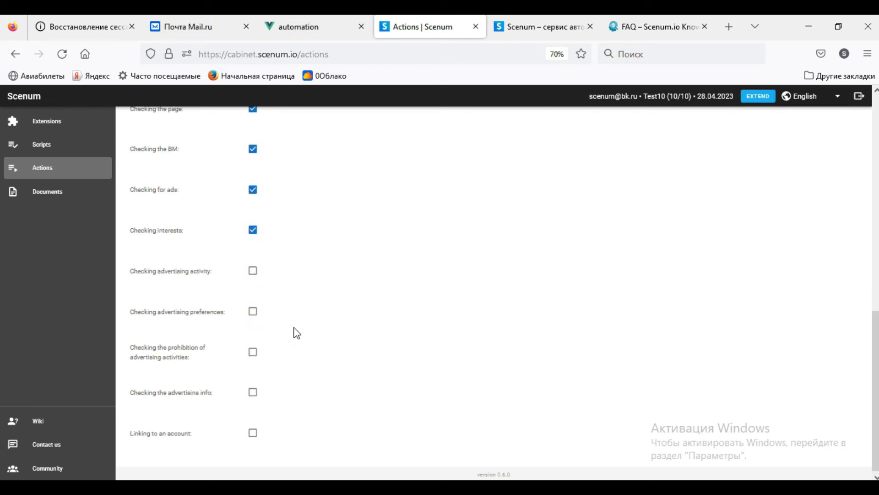
{"action": "left_click", "coordinate": [253, 269]}
{"action": "left_click", "coordinate": [254, 312]}
{"action": "left_click", "coordinate": [254, 392]}
{"action": "left_click", "coordinate": [253, 350]}
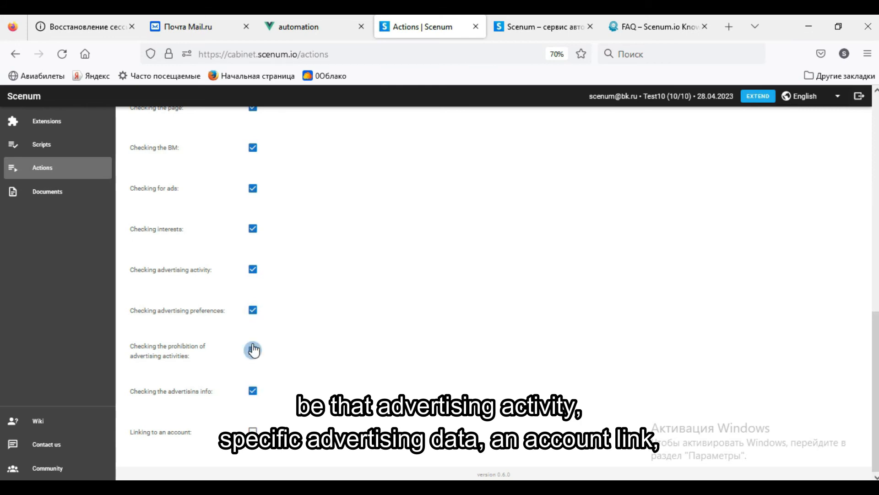
{"action": "left_click", "coordinate": [253, 431]}
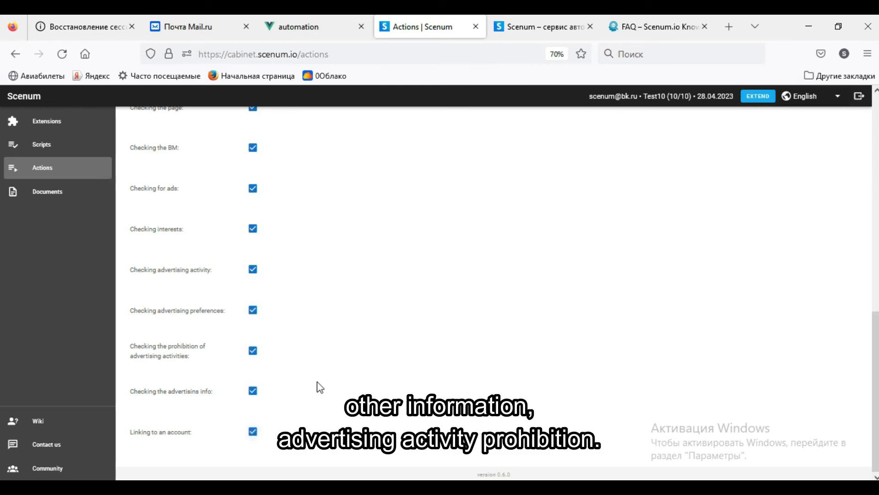
- Review the enabled Service checks and switch the action type to RemoveRFA
{"action": "scroll", "coordinate": [320, 355], "scroll_direction": "up", "scroll_amount": 5}
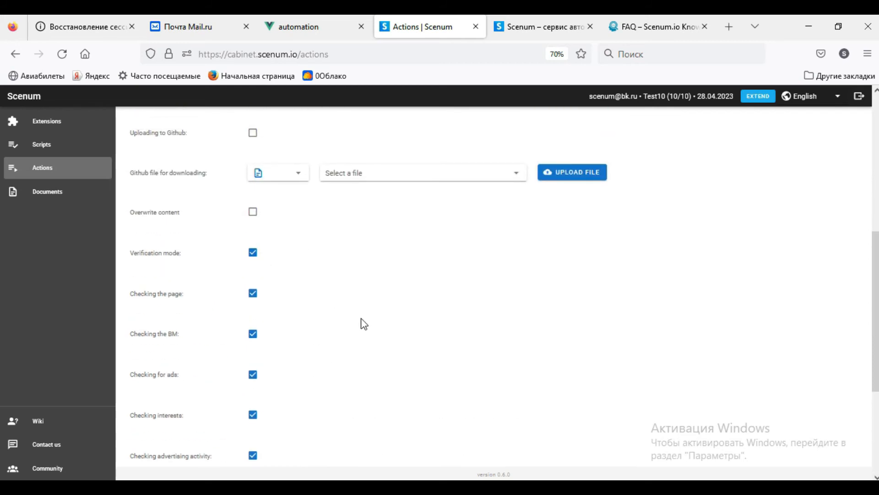
{"action": "scroll", "coordinate": [369, 324], "scroll_direction": "down", "scroll_amount": 1}
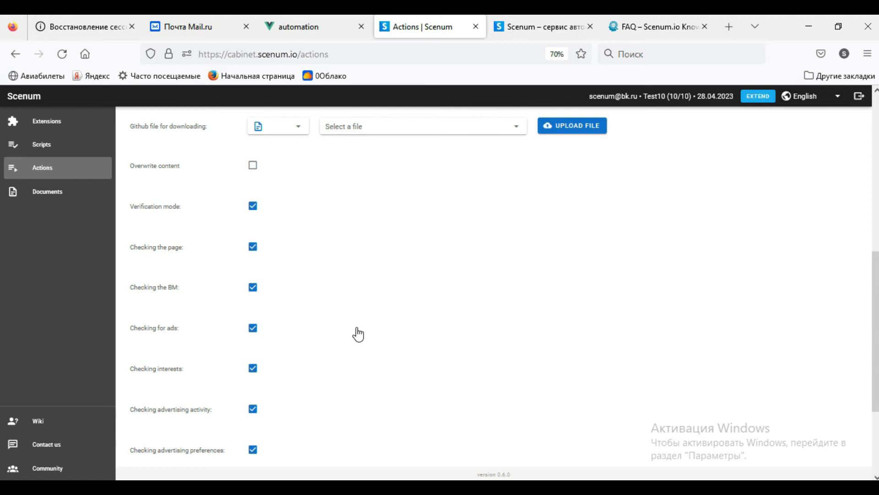
{"action": "scroll", "coordinate": [348, 334], "scroll_direction": "down", "scroll_amount": 3}
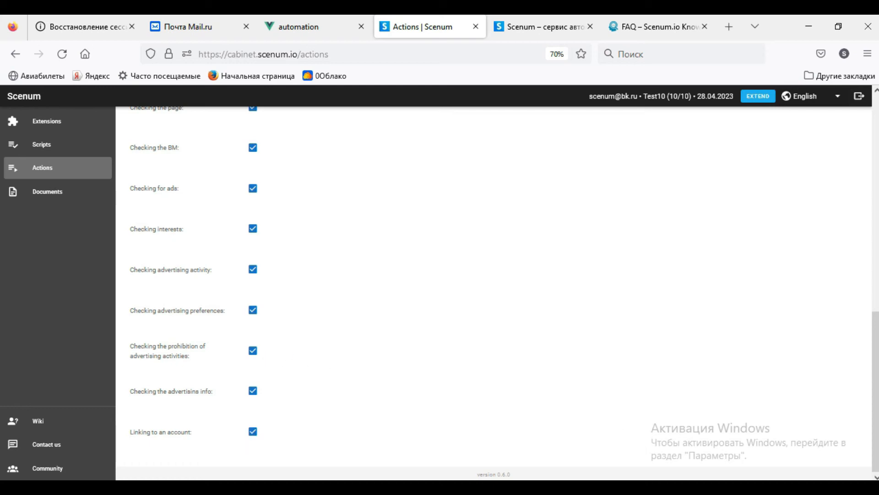
{"action": "scroll", "coordinate": [344, 284], "scroll_direction": "up", "scroll_amount": 10}
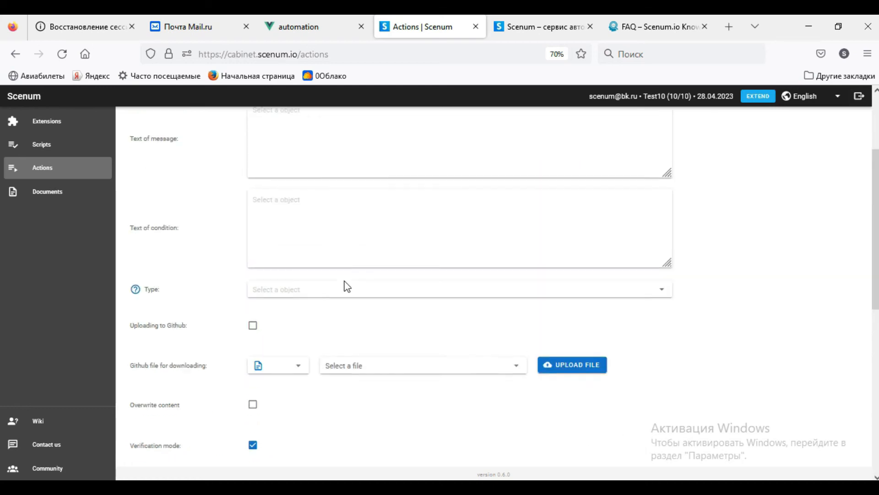
{"action": "left_click", "coordinate": [289, 142]}
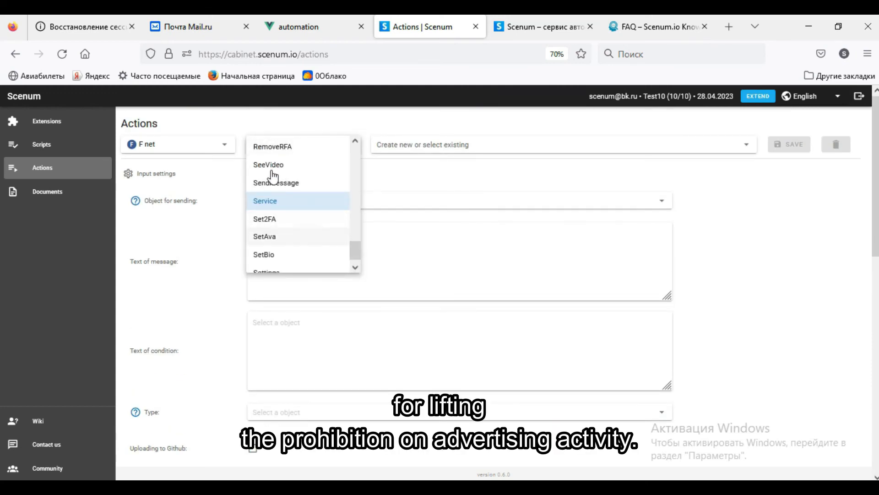
{"action": "left_click", "coordinate": [279, 149]}
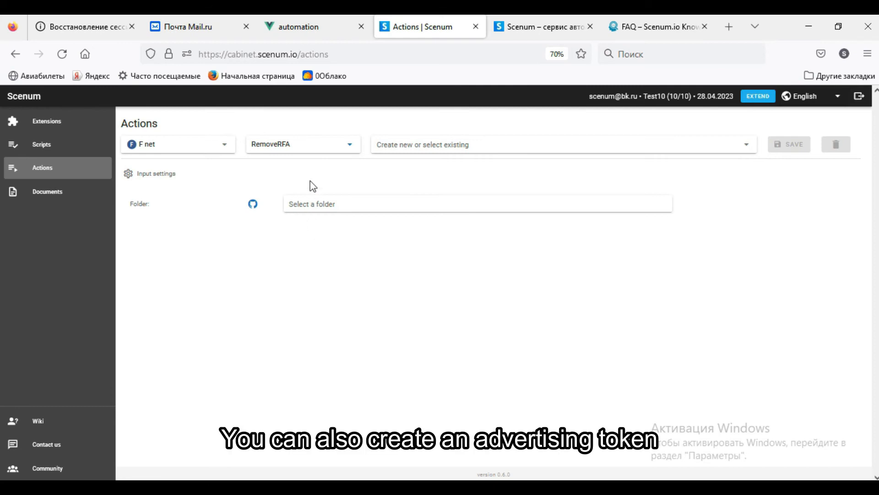
- Find CreateAdsToken among the F net action types and choose it
{"action": "left_click", "coordinate": [306, 144]}
{"action": "scroll", "coordinate": [296, 188], "scroll_direction": "down", "scroll_amount": 3}
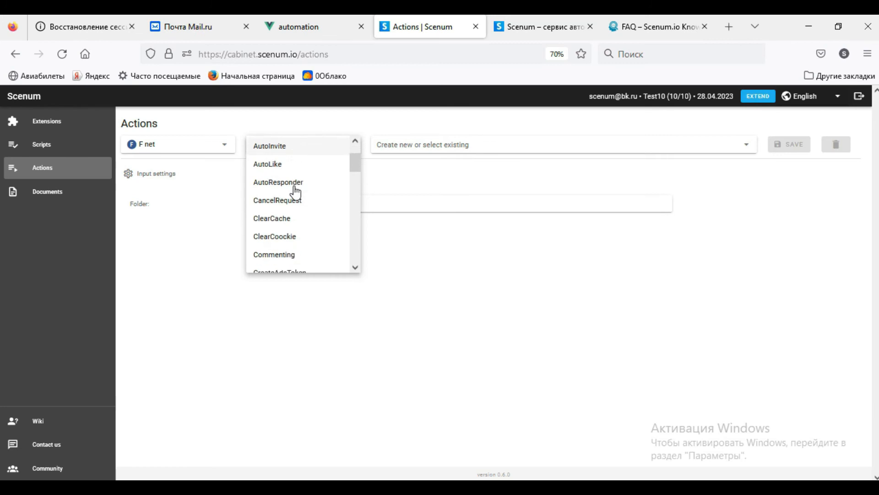
{"action": "scroll", "coordinate": [298, 220], "scroll_direction": "up", "scroll_amount": 2}
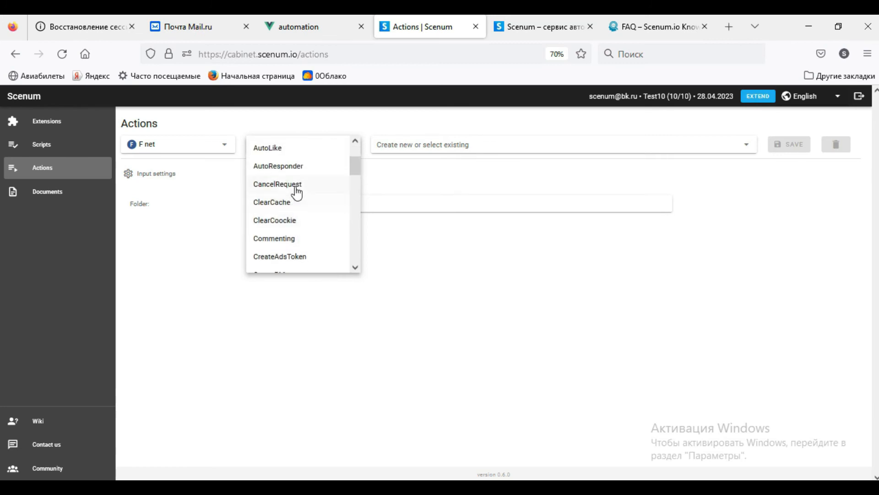
{"action": "scroll", "coordinate": [293, 220], "scroll_direction": "down", "scroll_amount": 2}
{"action": "left_click", "coordinate": [295, 206]}
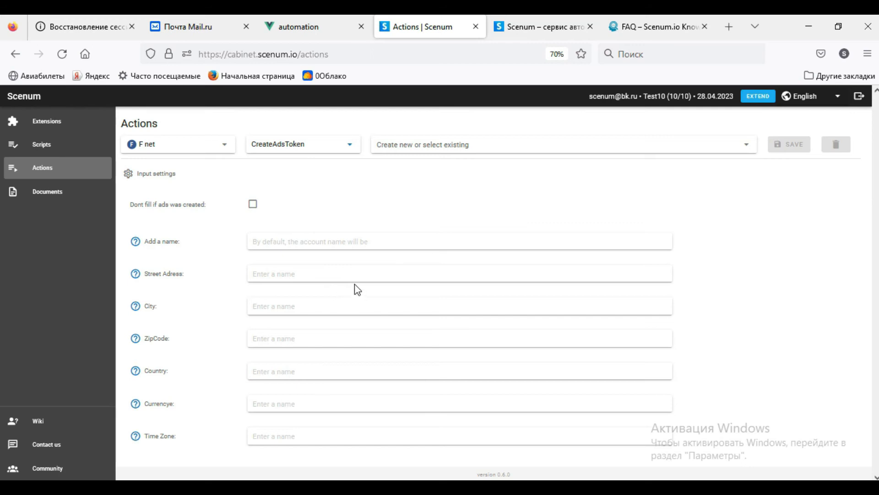
- Choose CreateBM as the action type and look through its Business Manager input settings
{"action": "left_click", "coordinate": [294, 147]}
{"action": "left_click", "coordinate": [281, 220]}
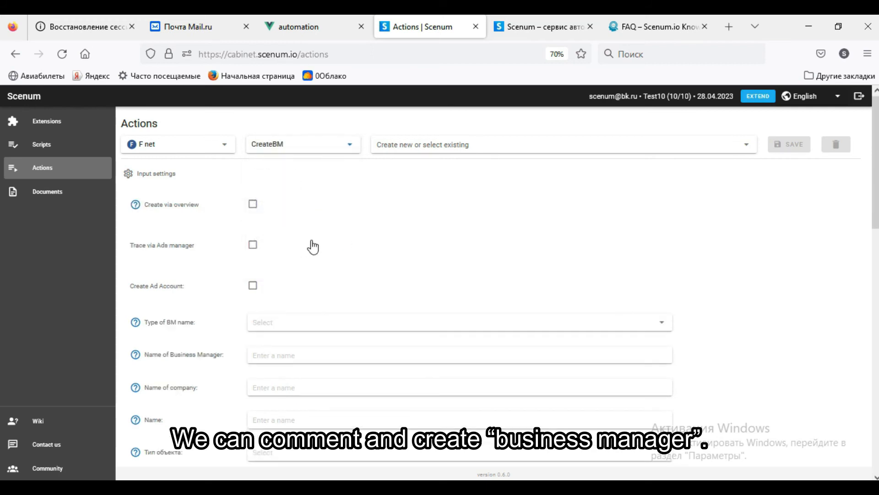
{"action": "scroll", "coordinate": [696, 268], "scroll_direction": "down", "scroll_amount": 1}
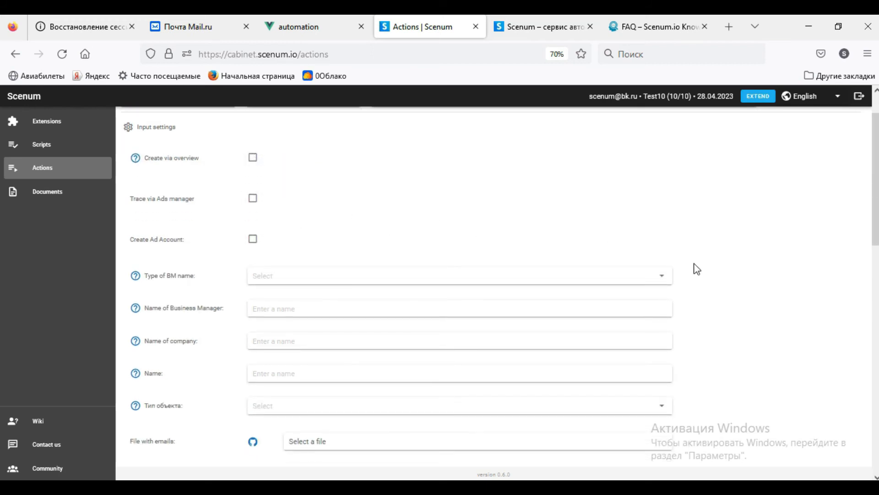
{"action": "scroll", "coordinate": [696, 268], "scroll_direction": "down", "scroll_amount": 1}
{"action": "scroll", "coordinate": [696, 269], "scroll_direction": "down", "scroll_amount": 1}
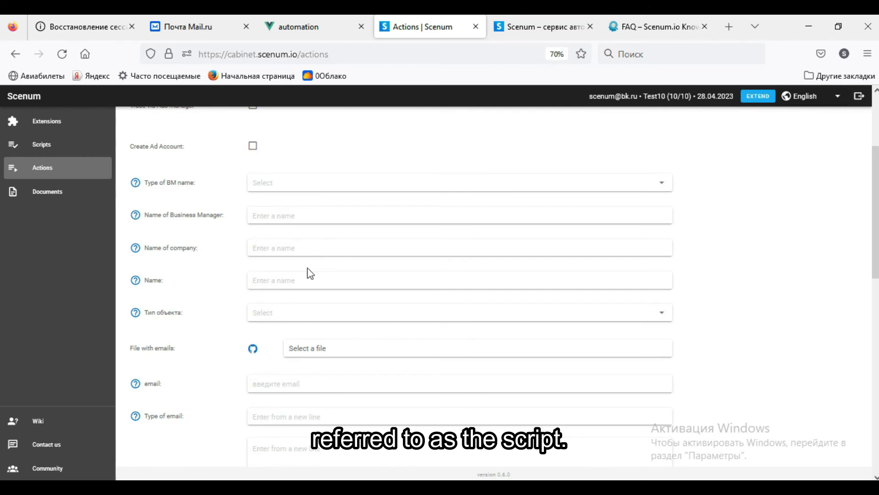
- Open the Farm3-8_by_scenum script in the F net scripts and look over its sequence of actions
{"action": "left_click", "coordinate": [48, 145]}
{"action": "left_click", "coordinate": [175, 144]}
{"action": "left_click", "coordinate": [179, 150]}
{"action": "left_click", "coordinate": [304, 143]}
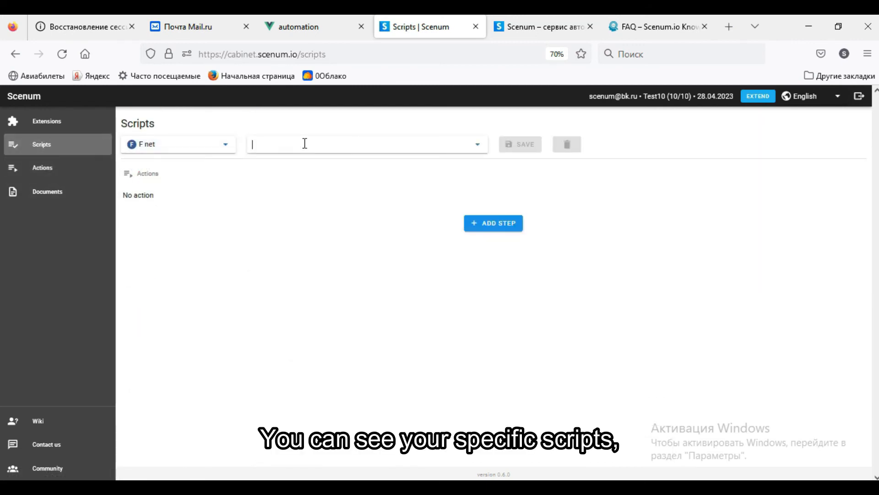
{"action": "scroll", "coordinate": [300, 204], "scroll_direction": "up", "scroll_amount": 3}
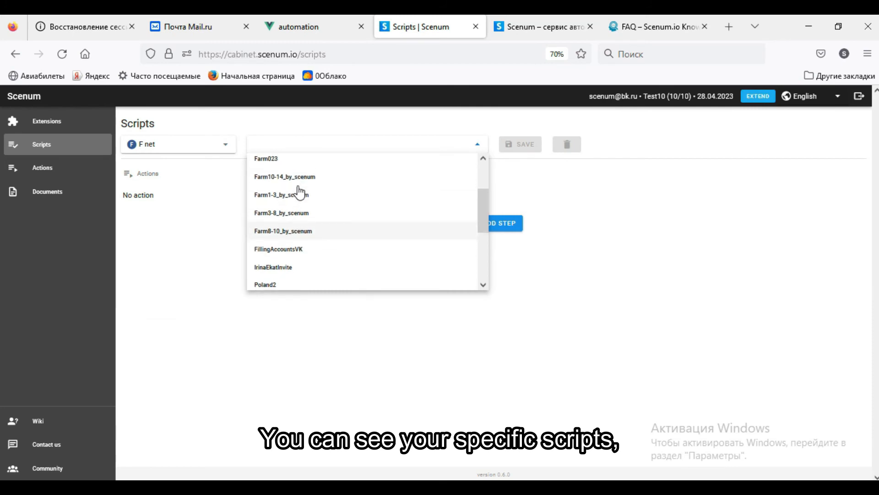
{"action": "left_click", "coordinate": [298, 220]}
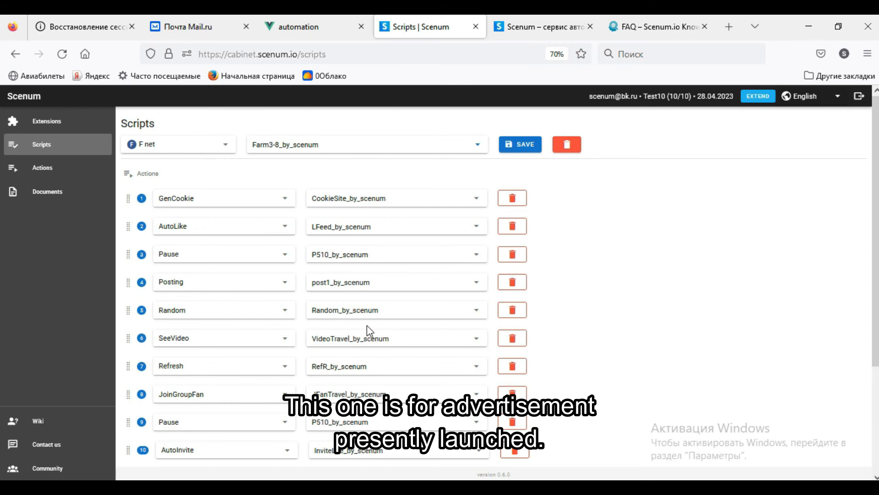
- Switch to the PreFarm_by_scenum script and examine how its cookie generation and pause actions are ordered
{"action": "left_click", "coordinate": [305, 146]}
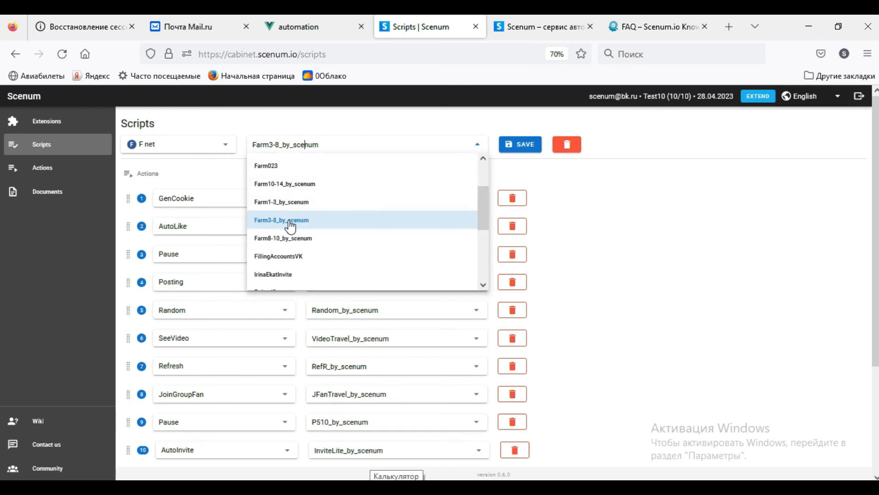
{"action": "scroll", "coordinate": [290, 226], "scroll_direction": "down", "scroll_amount": 1}
{"action": "left_click", "coordinate": [291, 254]}
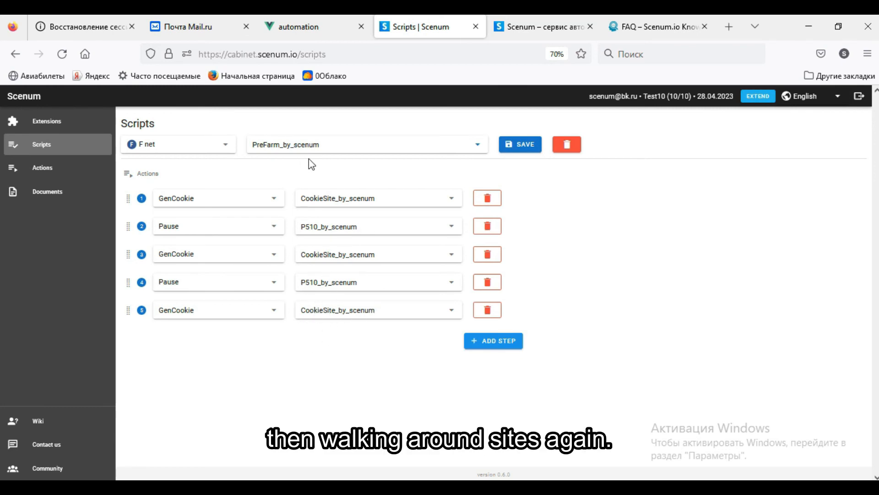
- Examine the actions of the Farm1-3_by_scenum script, followed by those of CreateBM_by_scenum
{"action": "left_click", "coordinate": [306, 144]}
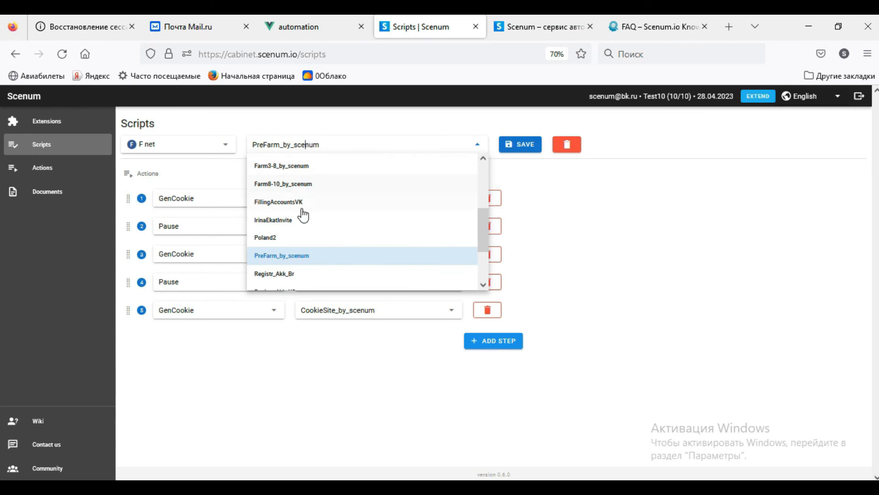
{"action": "scroll", "coordinate": [294, 248], "scroll_direction": "down", "scroll_amount": 2}
{"action": "scroll", "coordinate": [293, 249], "scroll_direction": "up", "scroll_amount": 3}
{"action": "scroll", "coordinate": [293, 250], "scroll_direction": "down", "scroll_amount": 3}
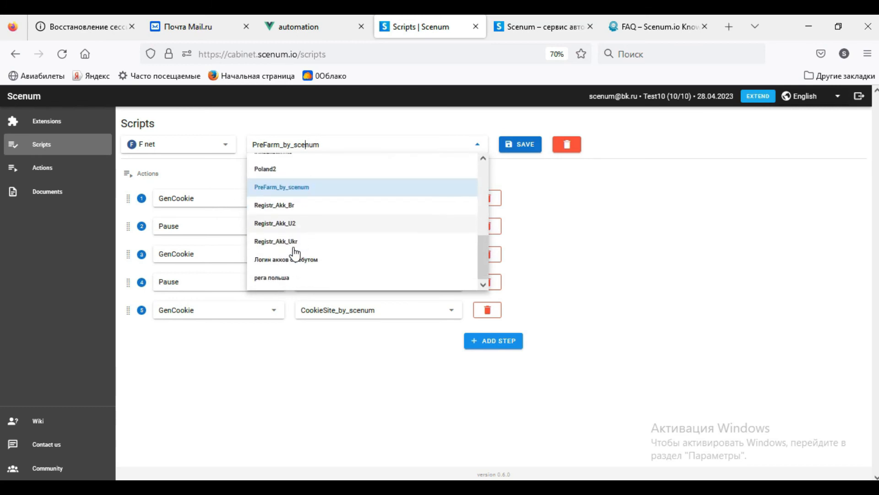
{"action": "scroll", "coordinate": [295, 253], "scroll_direction": "up", "scroll_amount": 2}
{"action": "scroll", "coordinate": [294, 253], "scroll_direction": "up", "scroll_amount": 3}
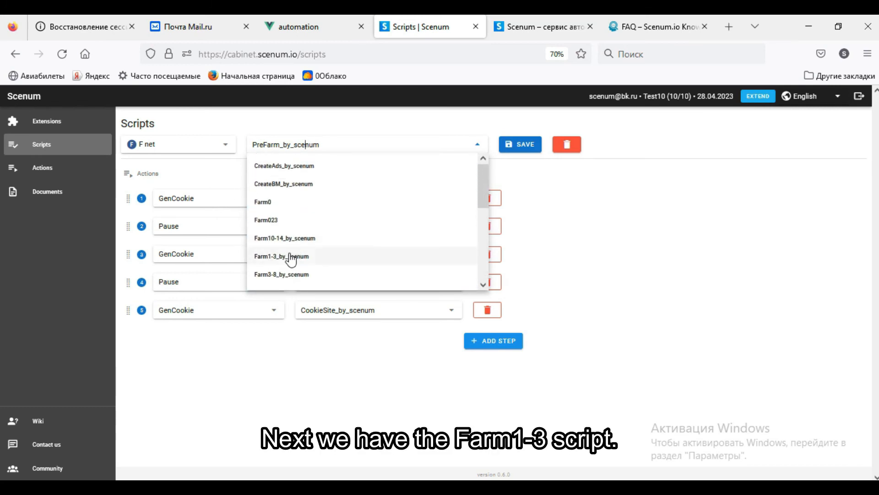
{"action": "left_click", "coordinate": [291, 255]}
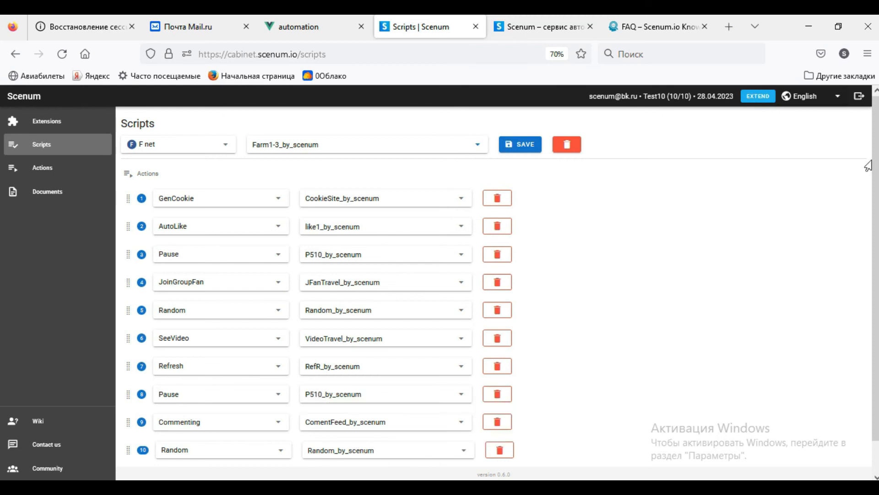
{"action": "left_click", "coordinate": [328, 143]}
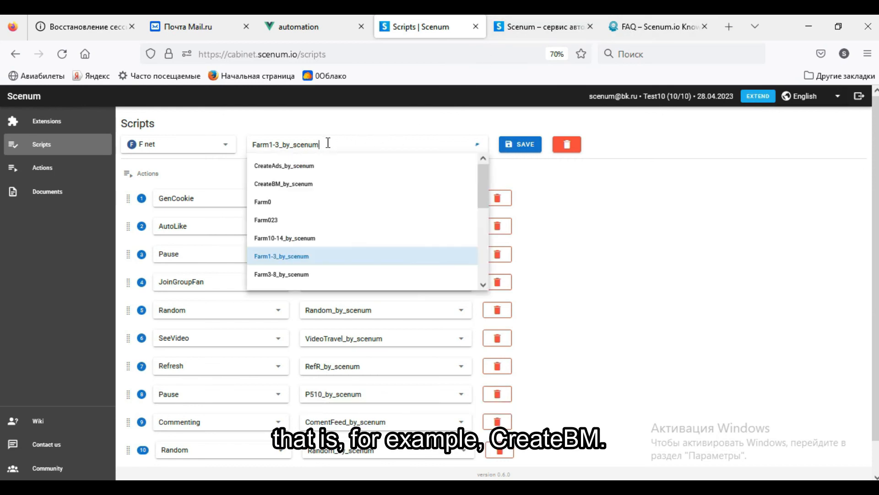
{"action": "left_click", "coordinate": [307, 187]}
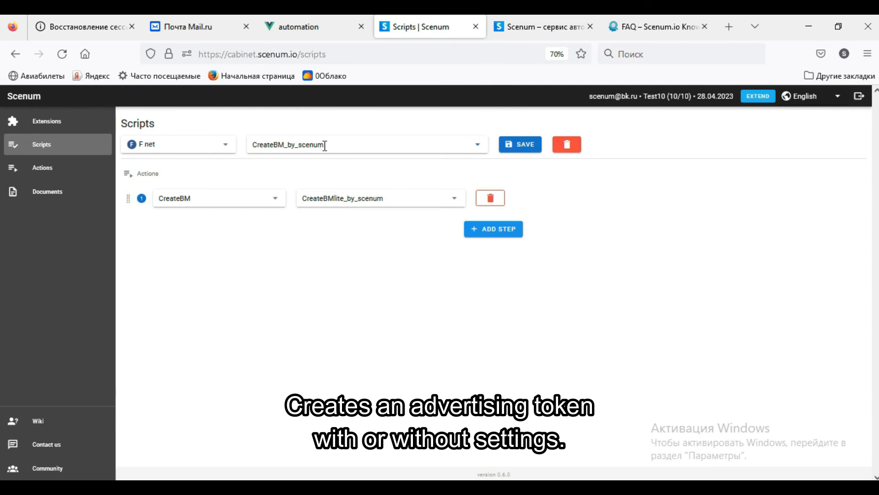
- Load the saved InviteLite_by_scenum preset of the F net AutoInvite action and review its input settings
{"action": "left_click", "coordinate": [62, 169]}
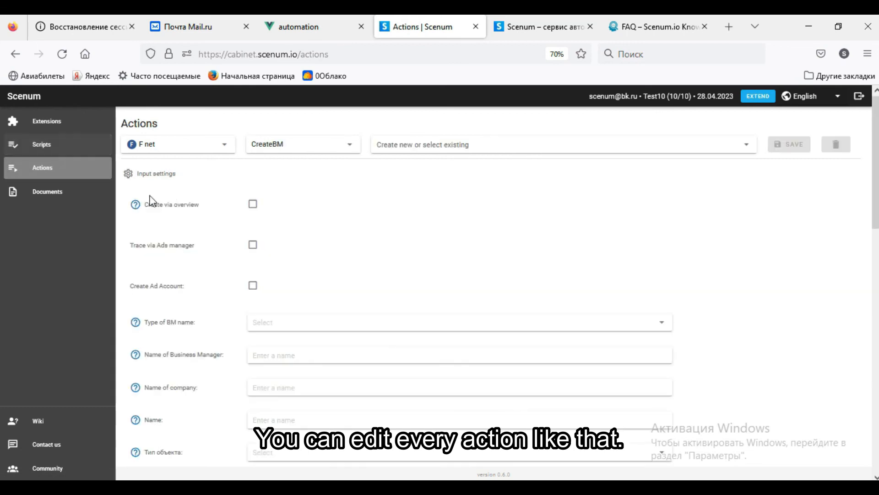
{"action": "left_click", "coordinate": [306, 145]}
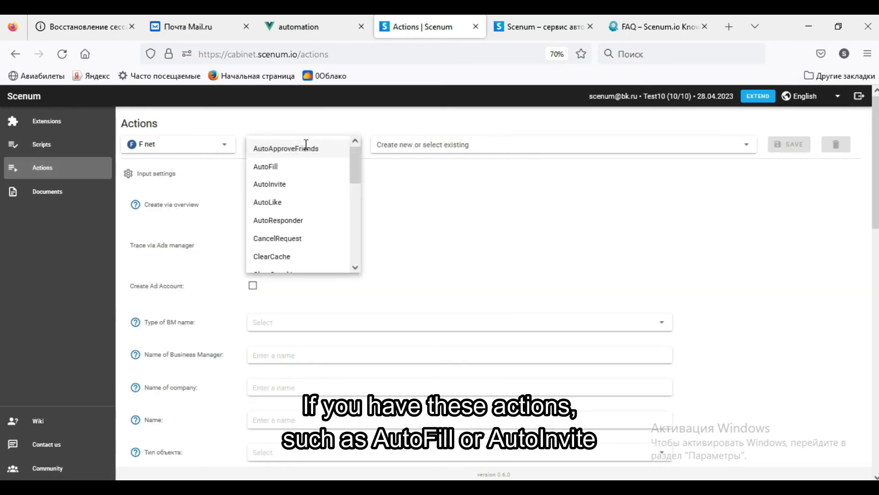
{"action": "left_click", "coordinate": [296, 166]}
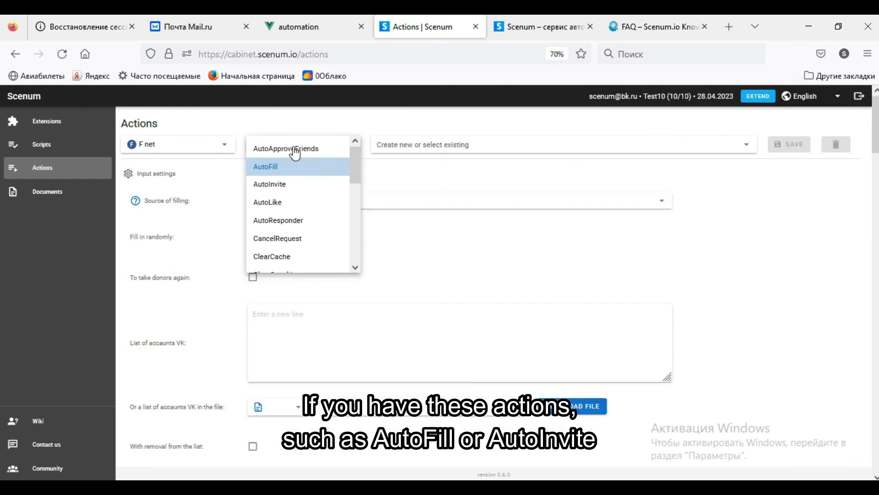
{"action": "left_click", "coordinate": [290, 185]}
{"action": "left_click", "coordinate": [416, 144]}
{"action": "left_click", "coordinate": [406, 166]}
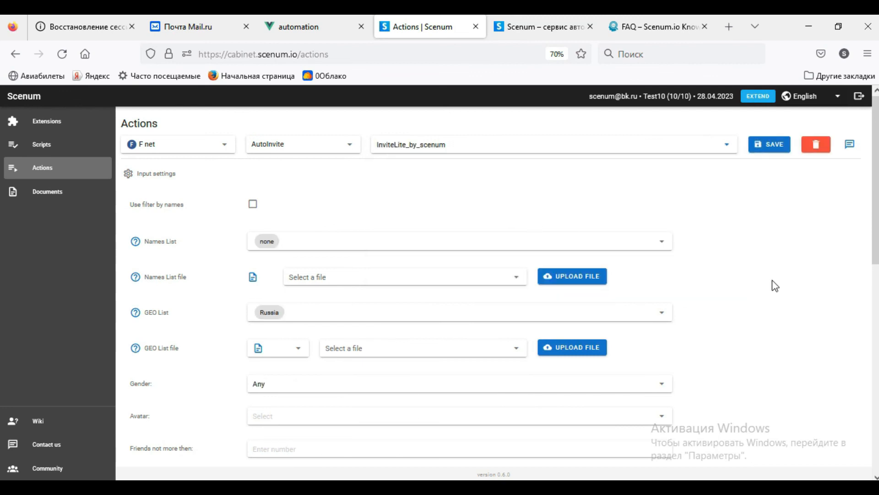
{"action": "scroll", "coordinate": [772, 280], "scroll_direction": "down", "scroll_amount": 7}
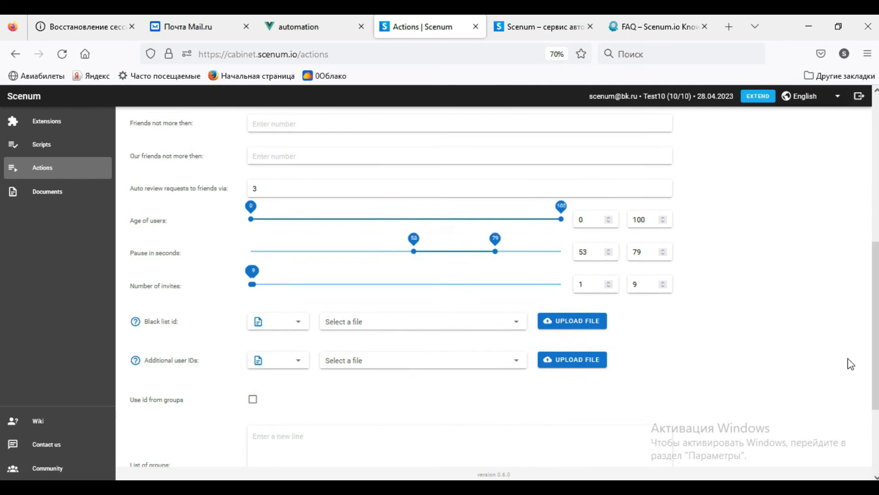
{"action": "scroll", "coordinate": [773, 333], "scroll_direction": "up", "scroll_amount": 7}
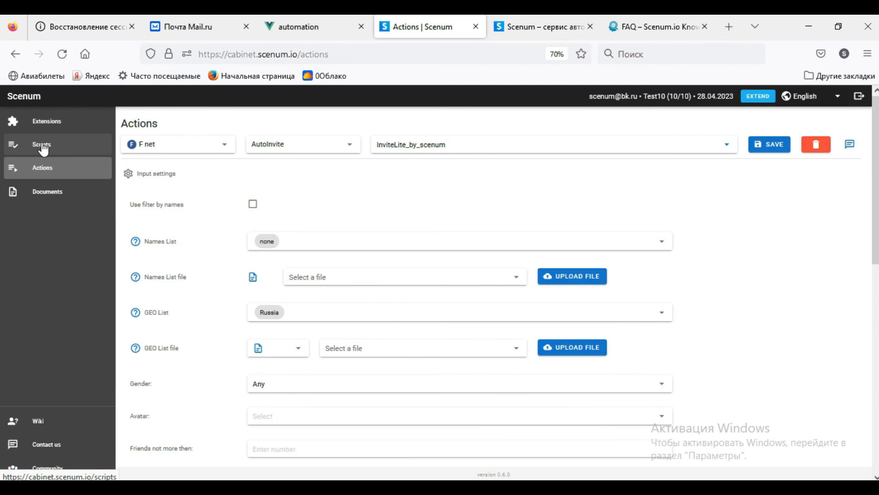
- Add the five checked profiles in Extensions to a new group and return to the full extensions list
{"action": "left_click", "coordinate": [44, 123]}
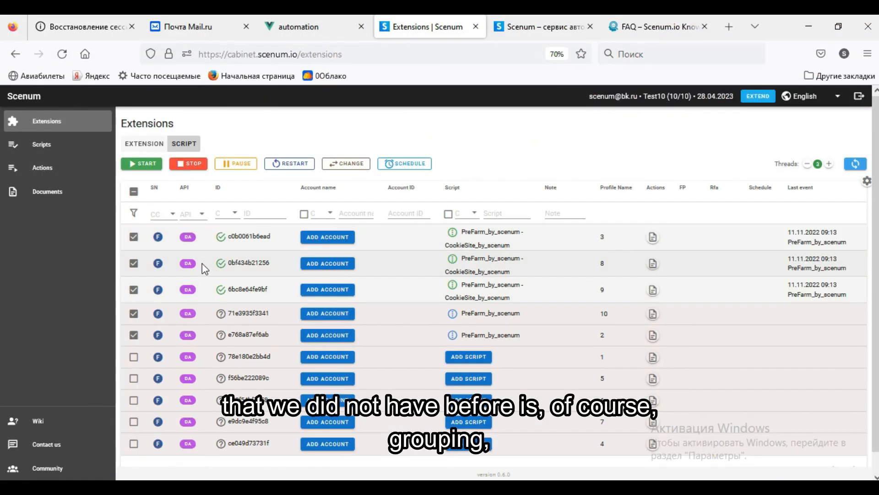
{"action": "left_click", "coordinate": [134, 237]}
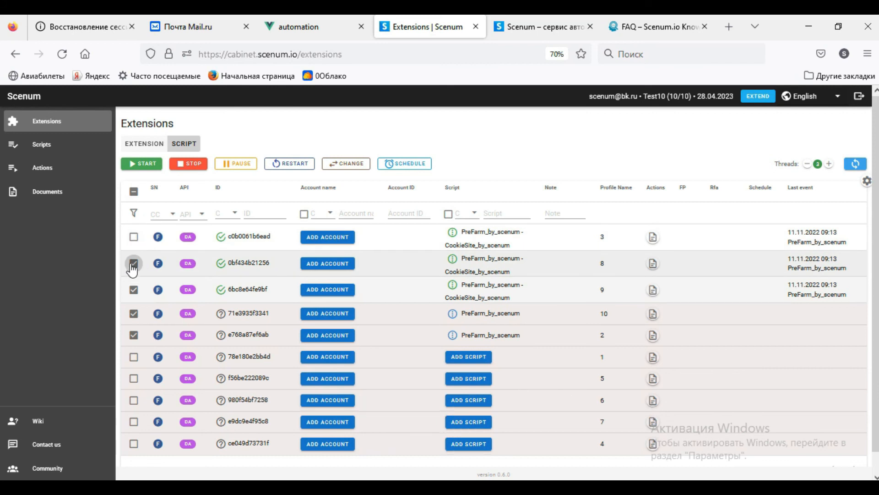
{"action": "left_click", "coordinate": [133, 237]}
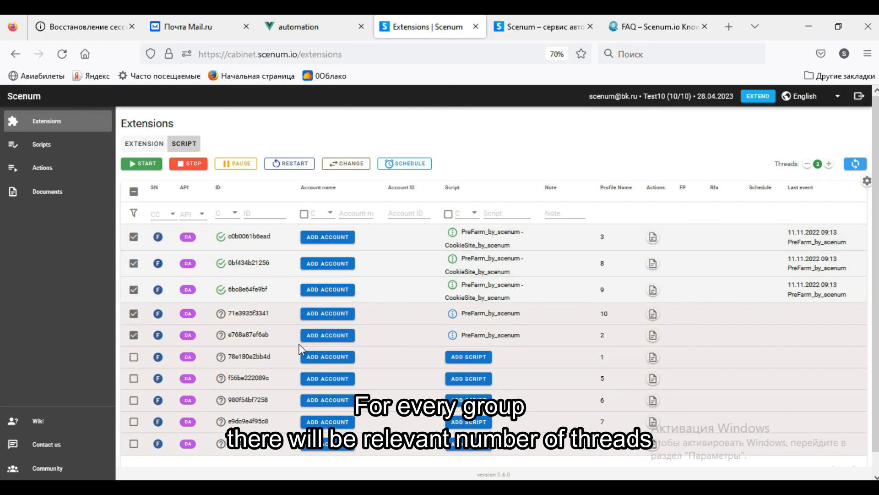
{"action": "left_click", "coordinate": [153, 147]}
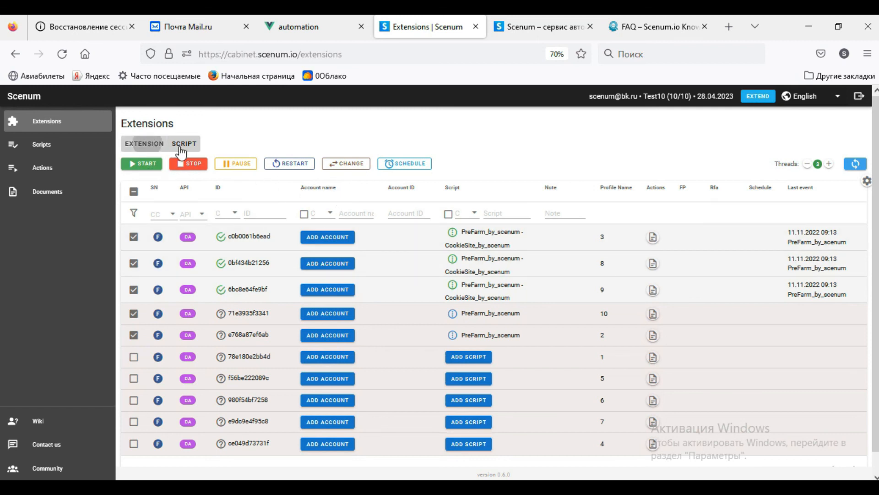
{"action": "left_click", "coordinate": [472, 165]}
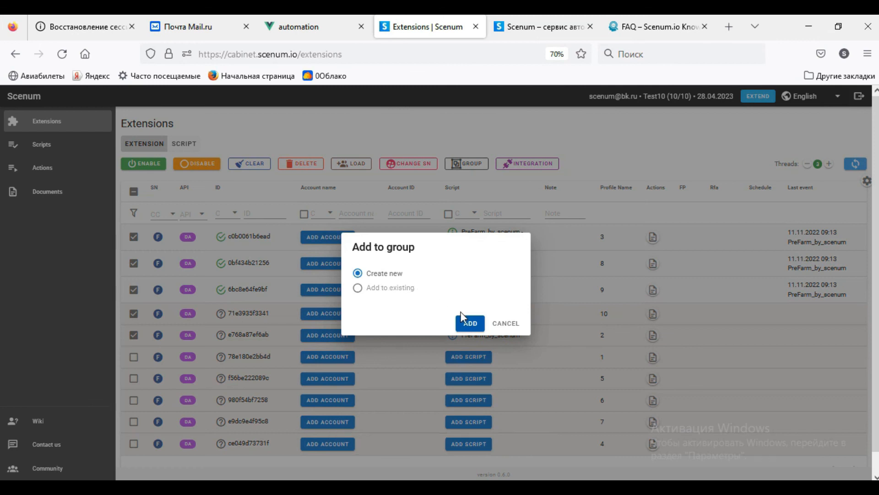
{"action": "left_click", "coordinate": [470, 322]}
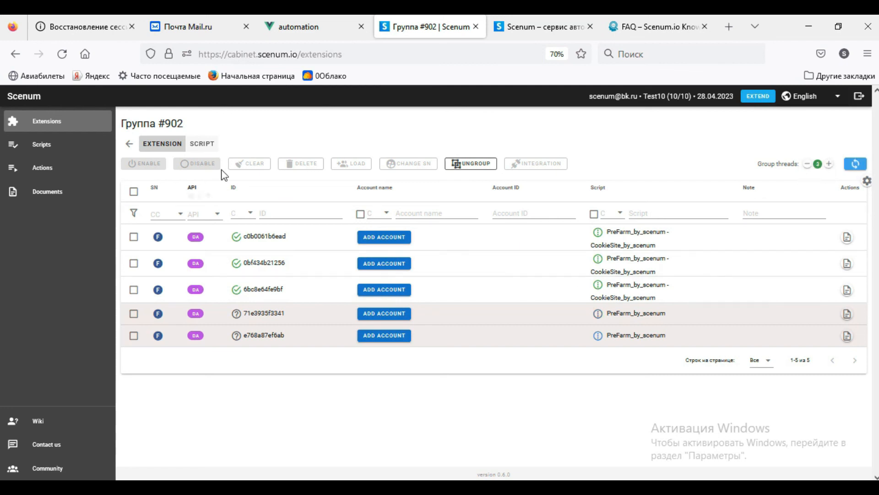
{"action": "left_click", "coordinate": [129, 144]}
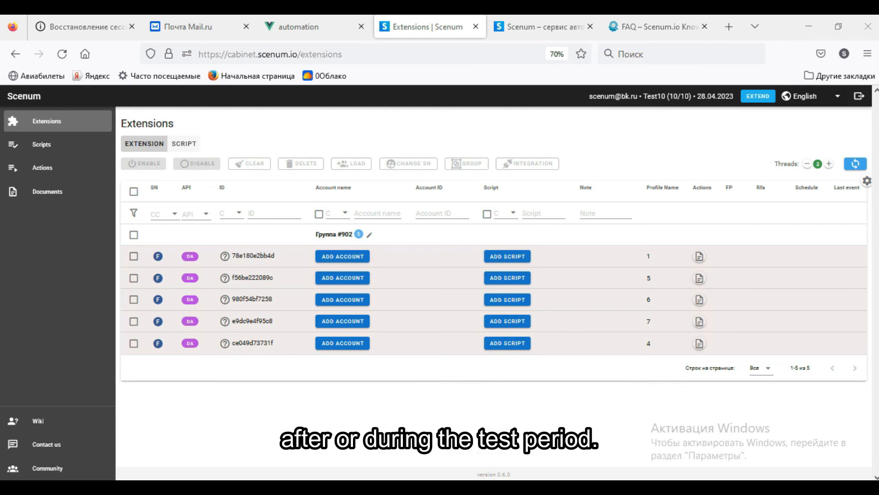
- Look through the new tariff plans offered for World cards, PayPal and other, and leave the tariff extension without buying
{"action": "left_click", "coordinate": [761, 98]}
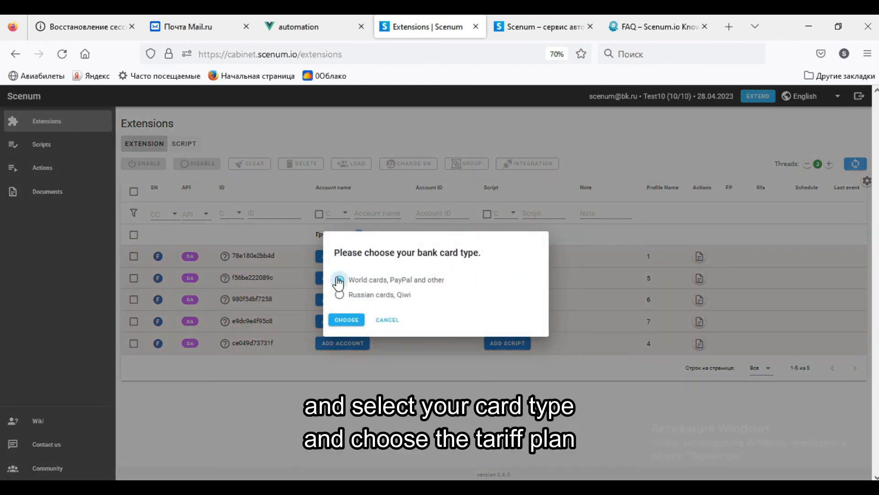
{"action": "left_click", "coordinate": [346, 320]}
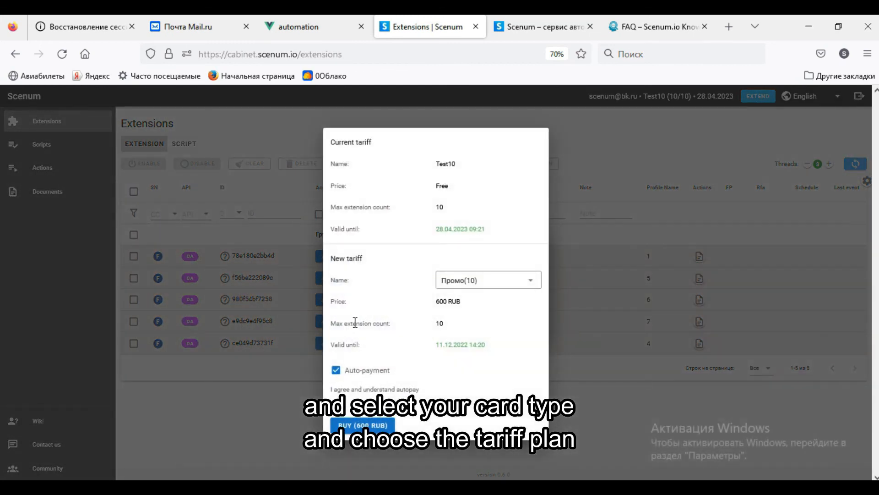
{"action": "left_click", "coordinate": [474, 282]}
{"action": "scroll", "coordinate": [482, 341], "scroll_direction": "down", "scroll_amount": 5}
{"action": "scroll", "coordinate": [482, 342], "scroll_direction": "up", "scroll_amount": 1}
{"action": "scroll", "coordinate": [482, 342], "scroll_direction": "down", "scroll_amount": 1}
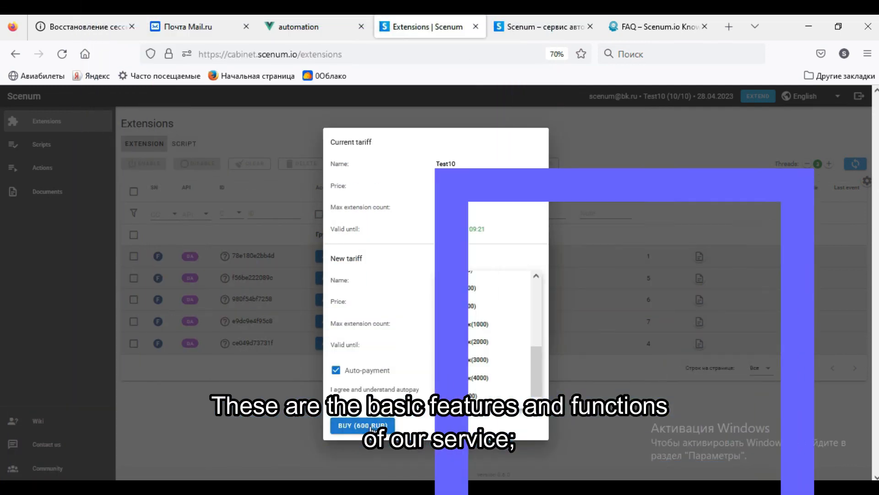
{"action": "left_click", "coordinate": [465, 342]}
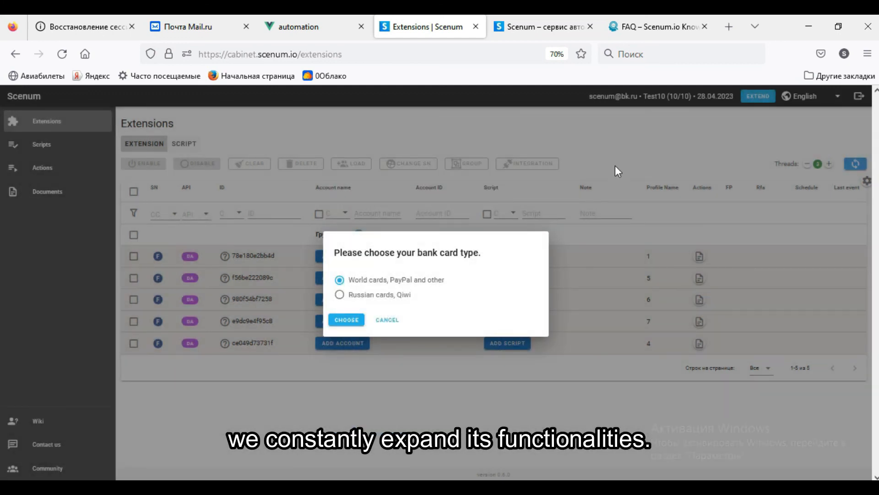
{"action": "left_click", "coordinate": [616, 163]}
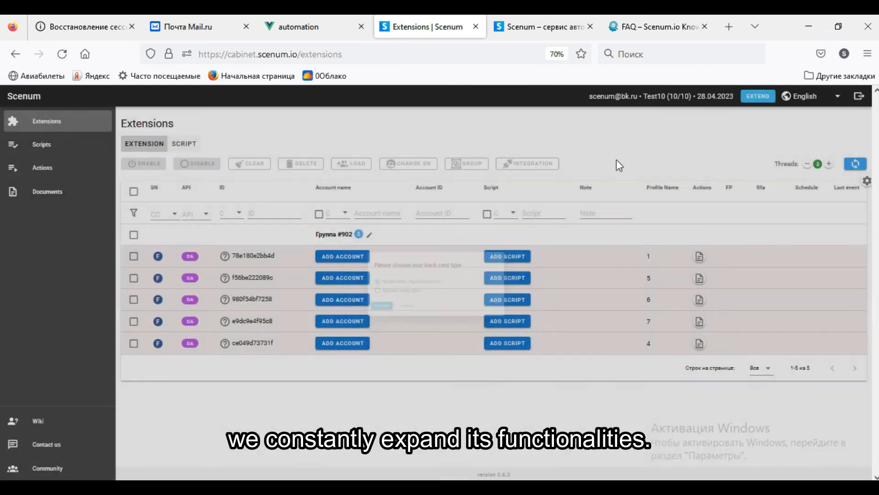